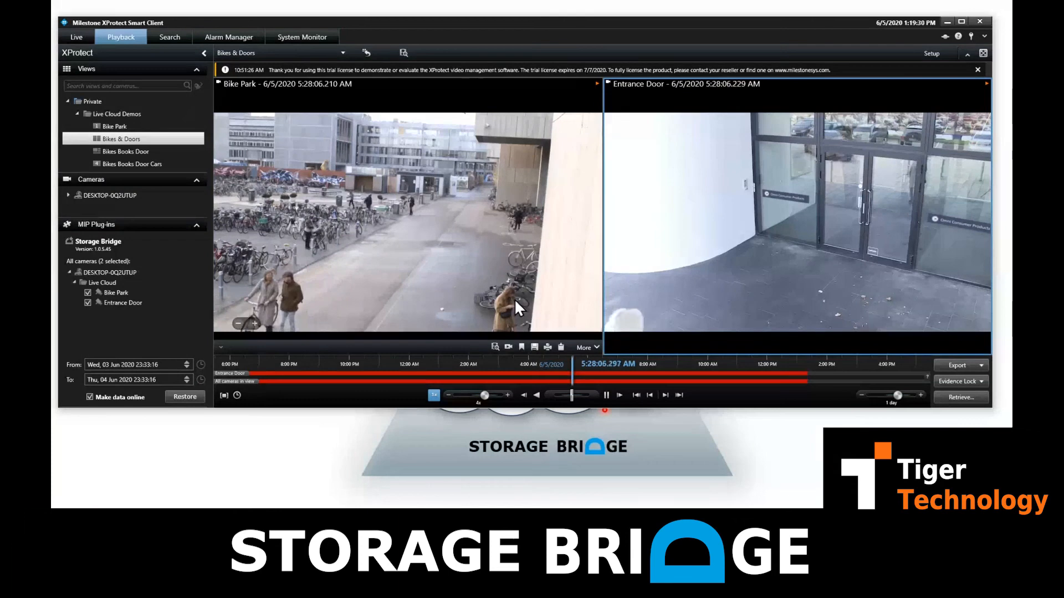
Play back the recorded Bike Park and Entrance Door footage and adjust the playback speed.
left_click(515, 299)
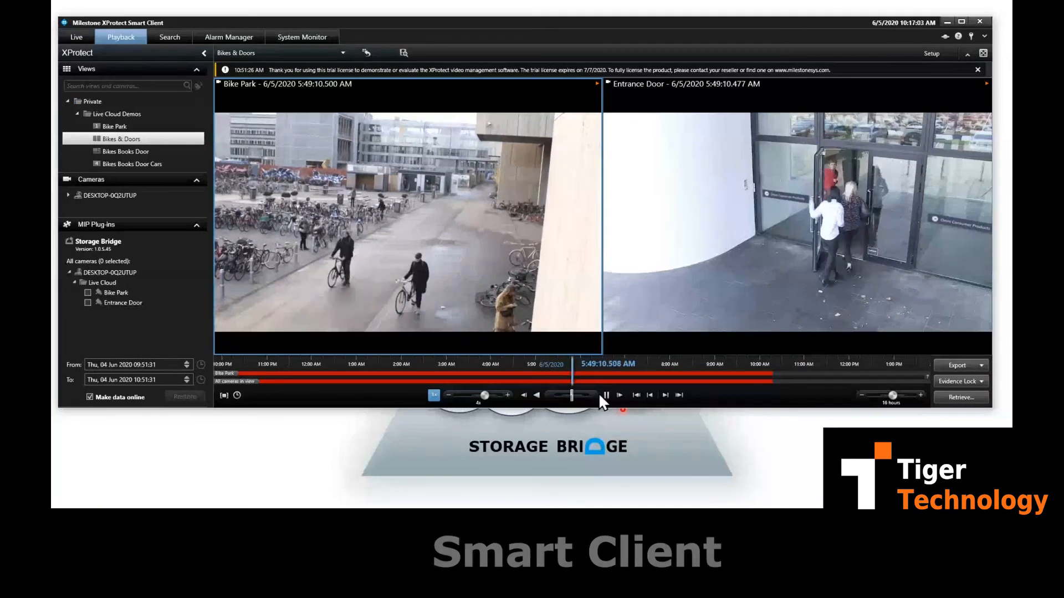
left_click_drag(572, 395, 565, 396)
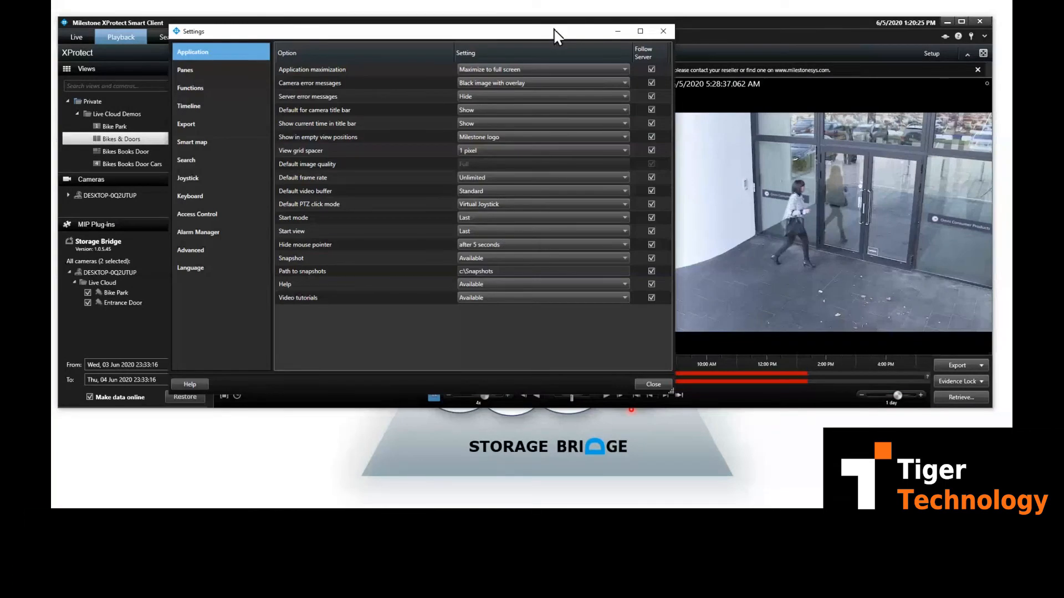
Set the Timeline option for Additional data to Show in the Smart Client settings.
left_click_drag(560, 33, 581, 54)
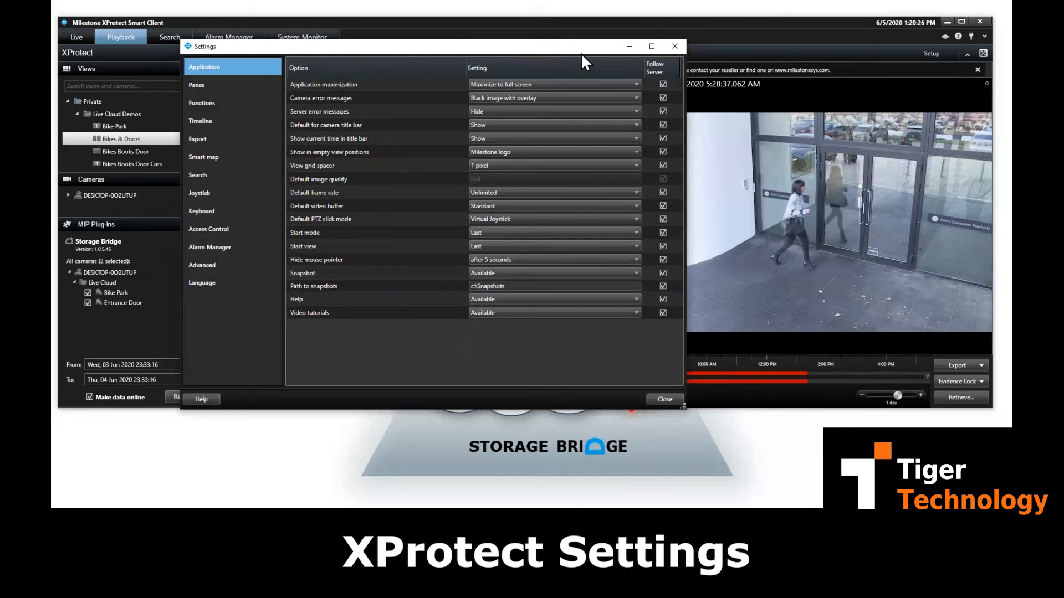
left_click_drag(581, 53, 657, 131)
left_click(311, 202)
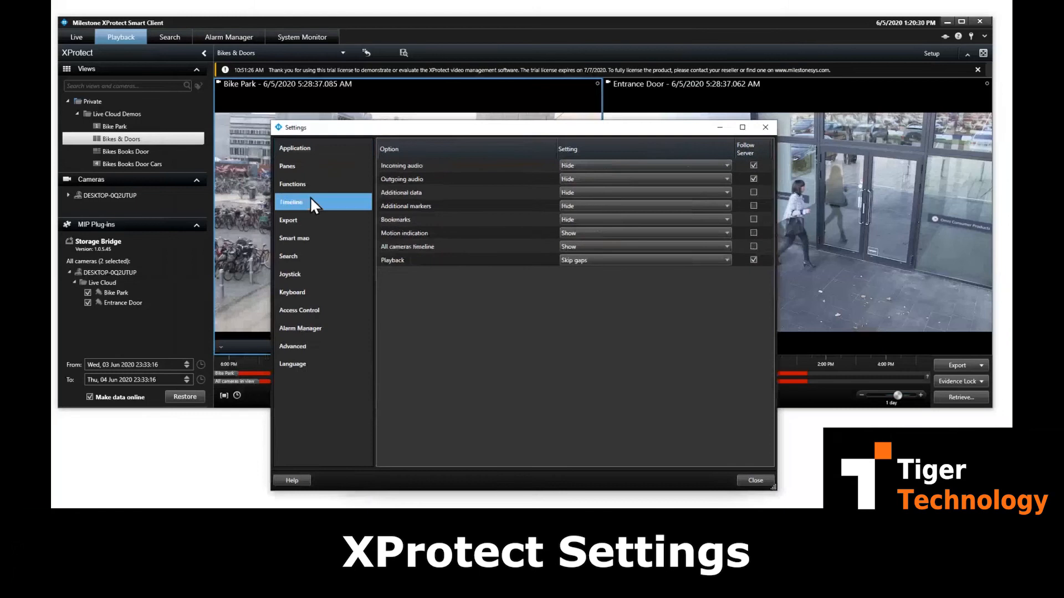
left_click(588, 192)
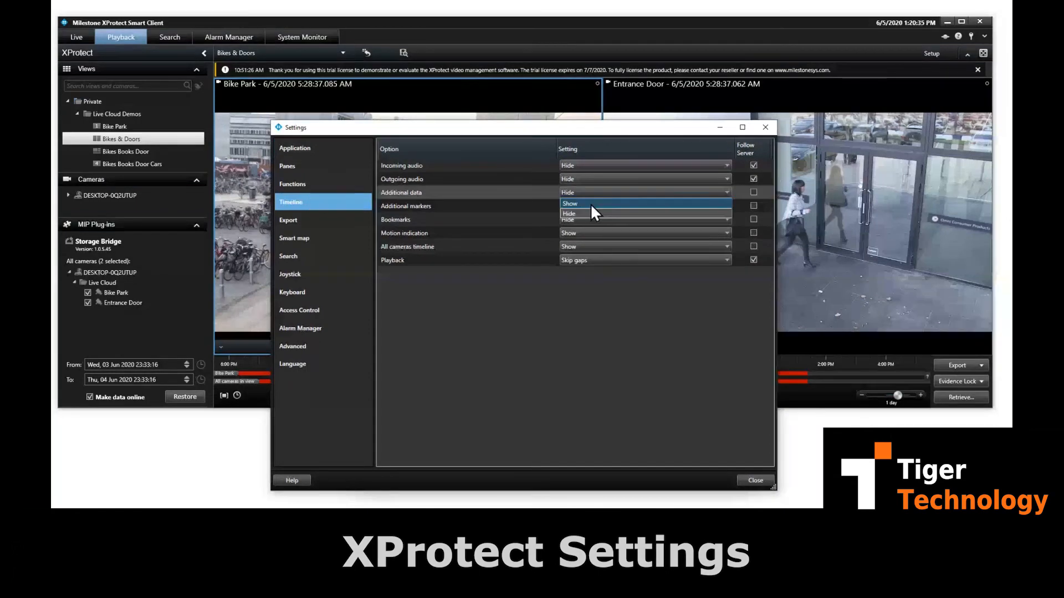
left_click(591, 205)
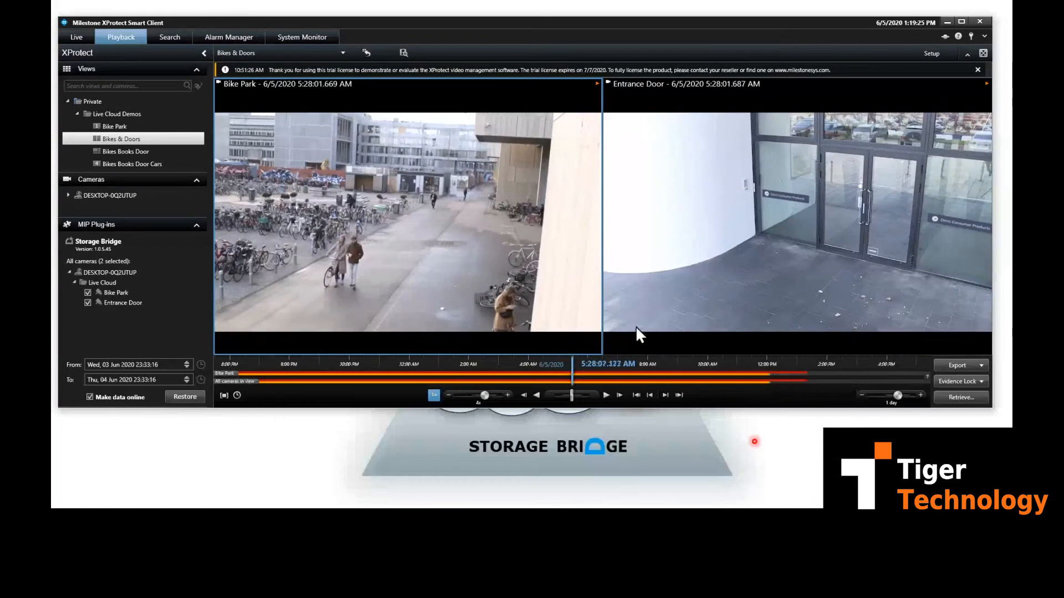
Inspect the timelines of the Entrance Door and Bike Park cameras and start playback of their recordings.
left_click(646, 301)
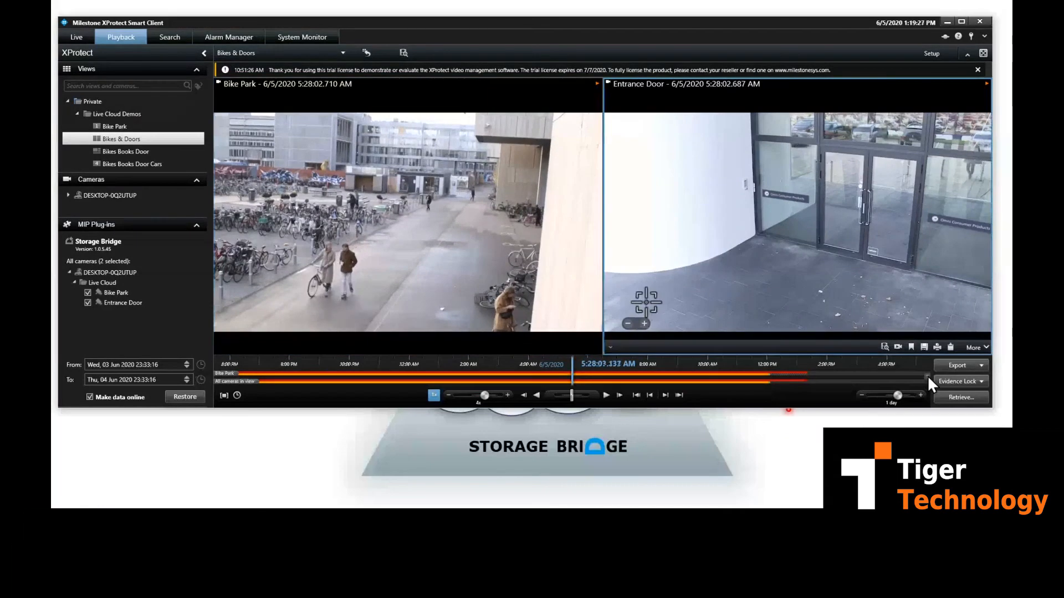
left_click(514, 300)
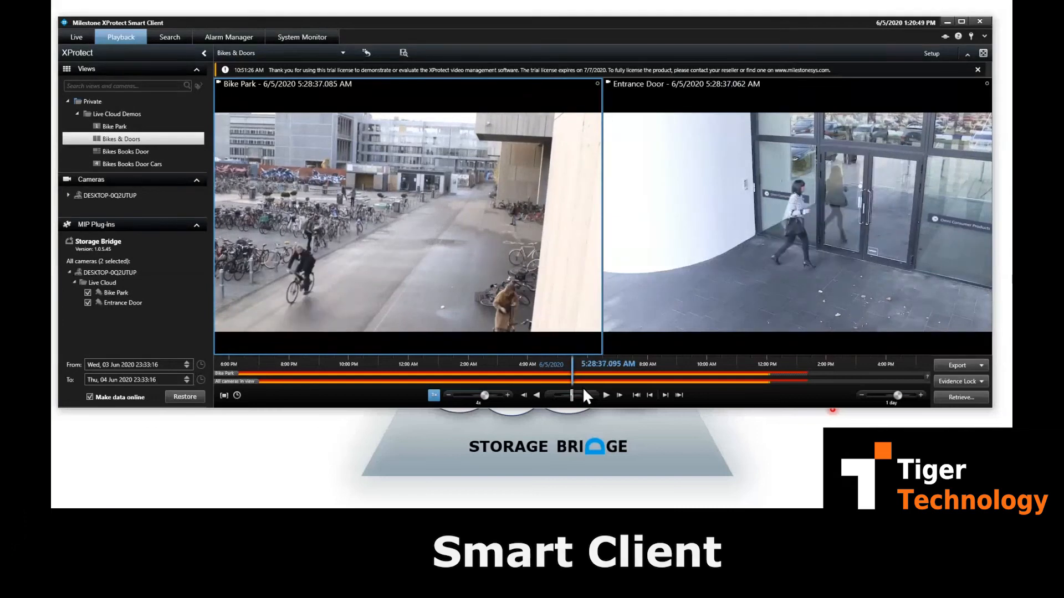
left_click(606, 395)
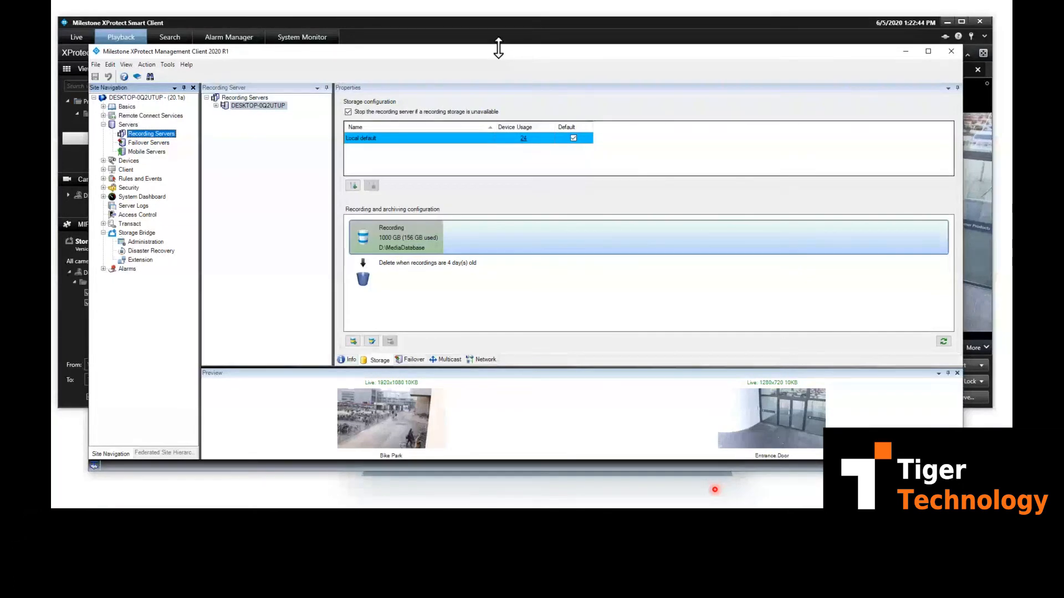
In the Management Client, add an archive on D:\ to the Local default recording storage, keeping the default retention, size and schedule.
left_click_drag(498, 48, 498, 26)
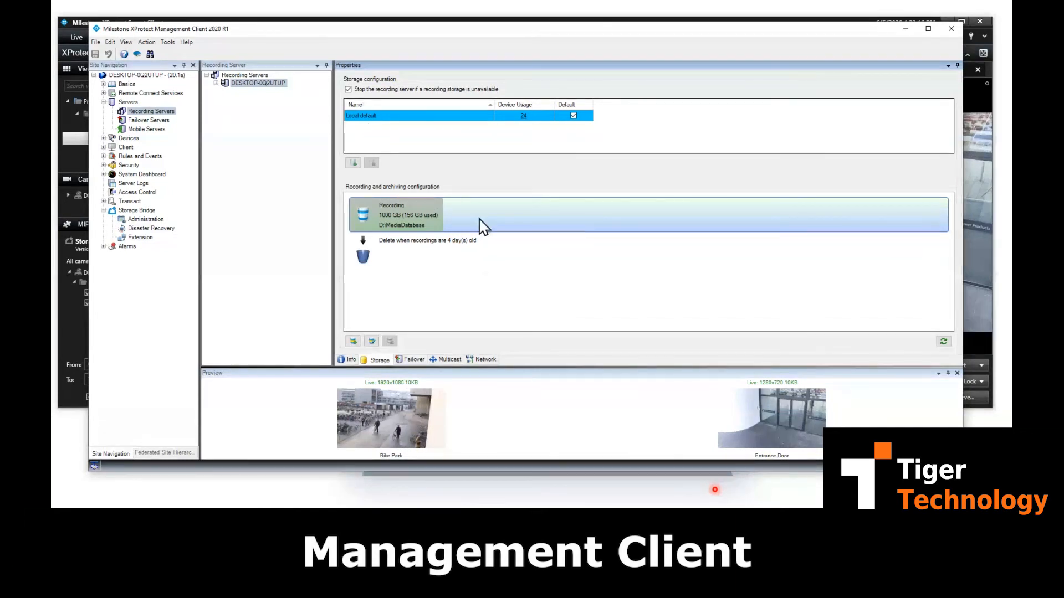
left_click(353, 340)
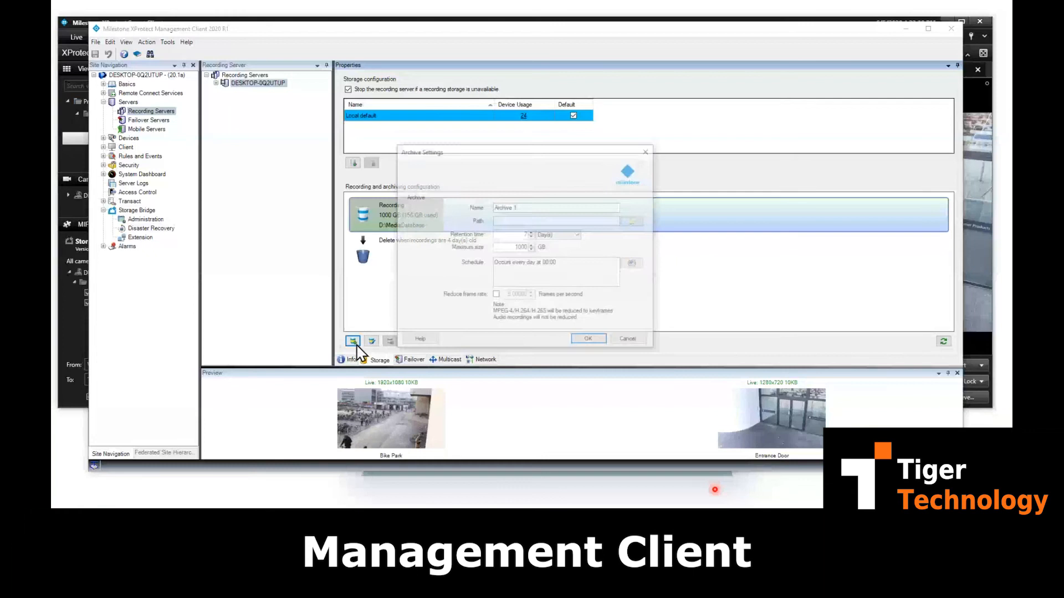
left_click(635, 221)
key("Down")
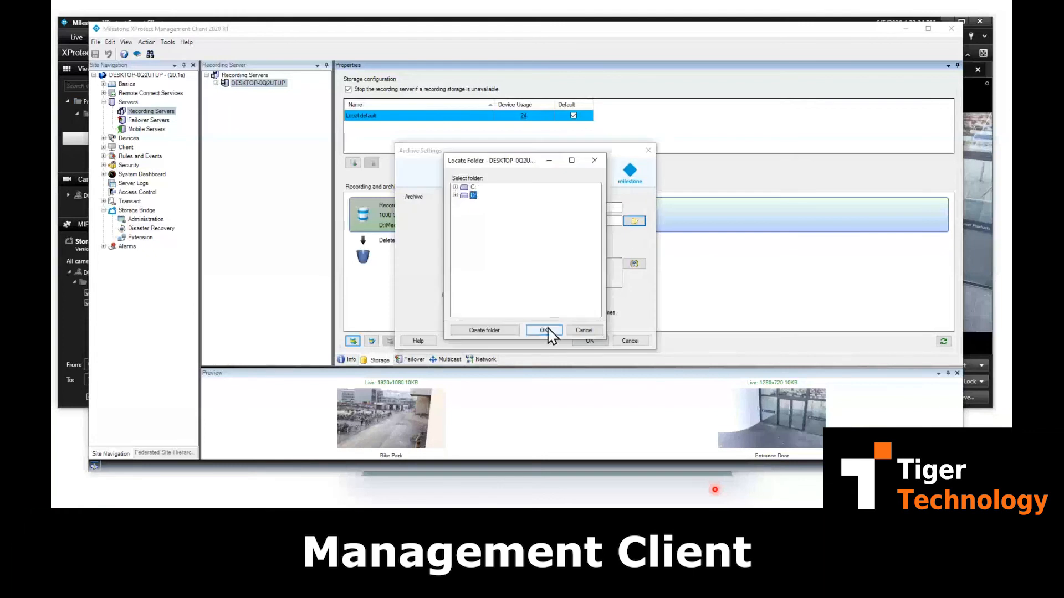
left_click(546, 330)
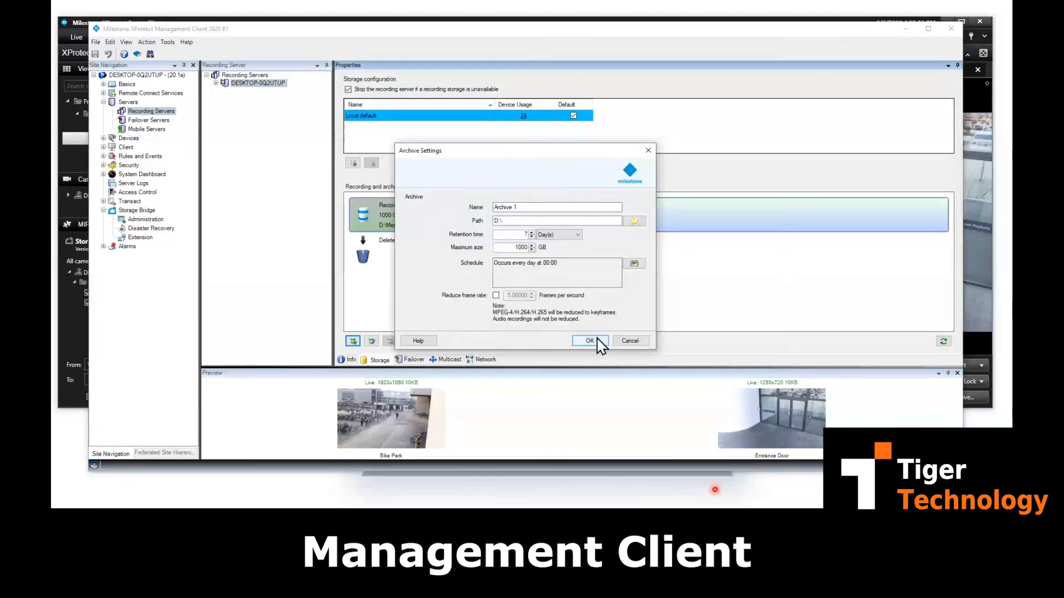
left_click(590, 341)
Examine the retention, size and path details of the Recording storage and the archive in the recording and archiving configuration.
mouse_move(595, 221)
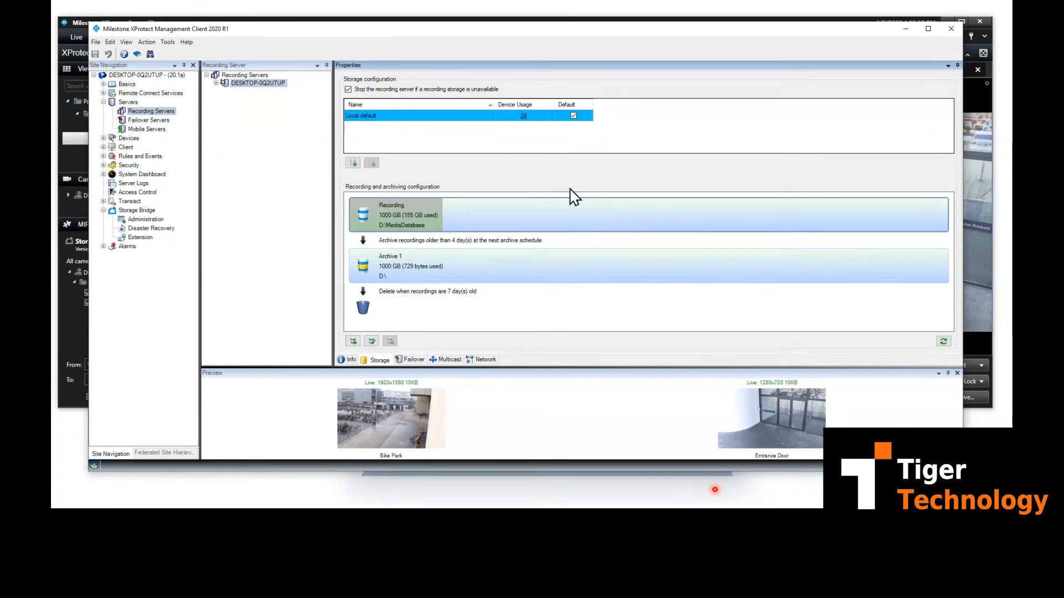
mouse_move(562, 276)
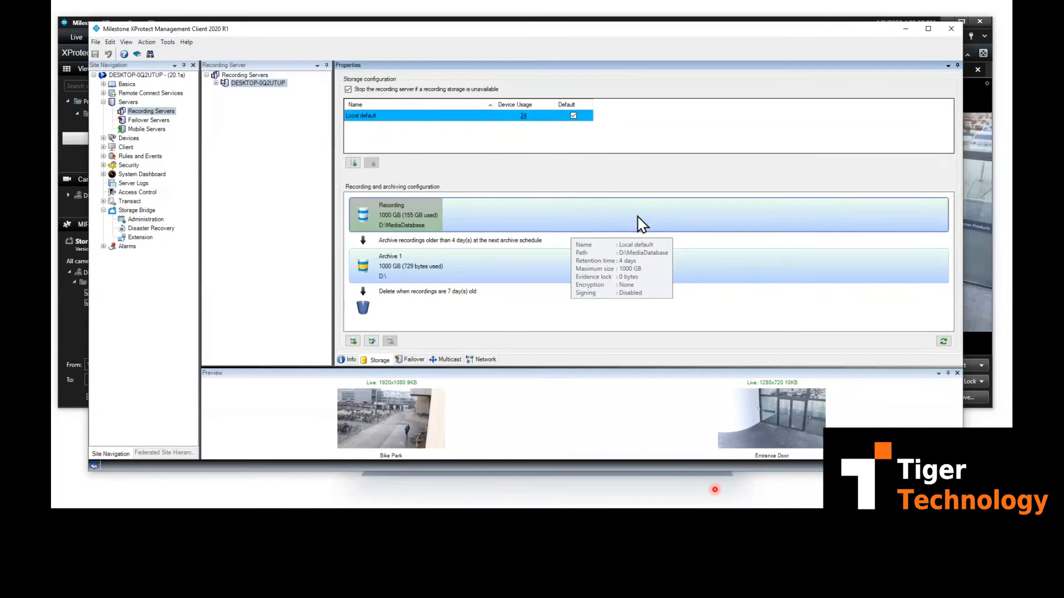
left_click(547, 275)
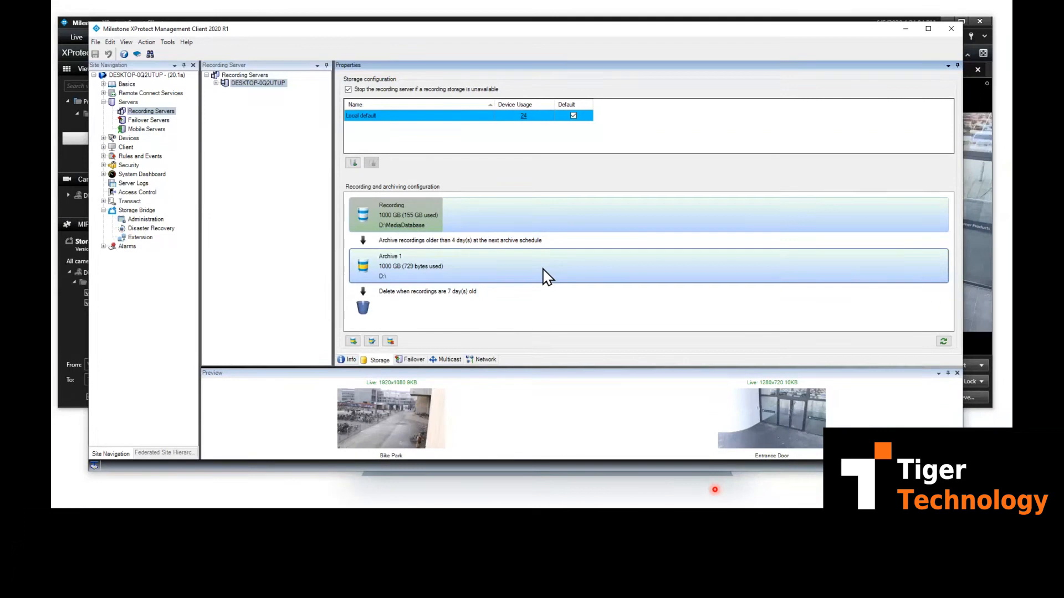
left_click(621, 225)
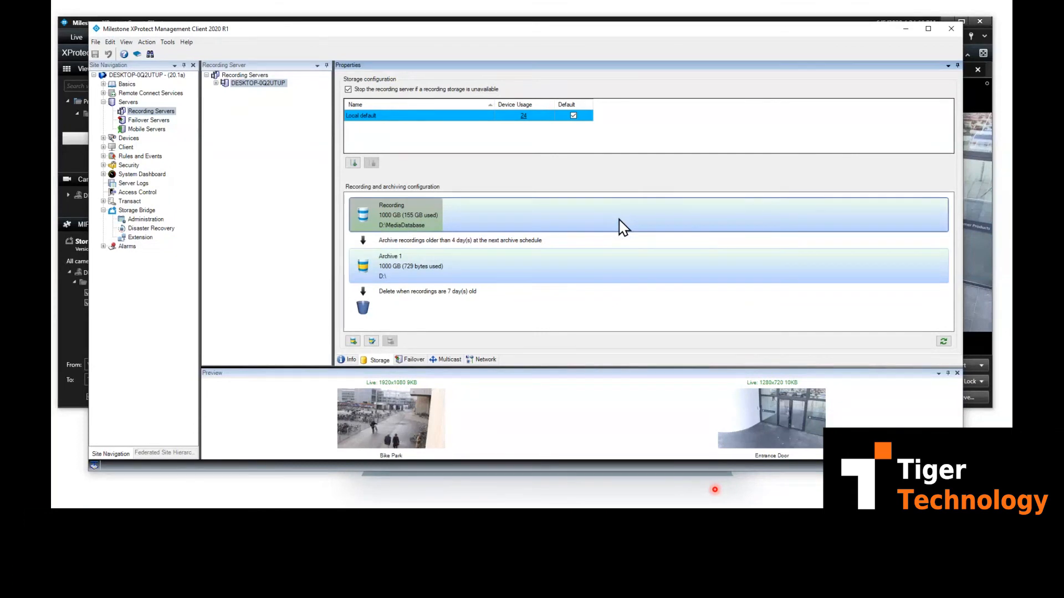
mouse_move(616, 257)
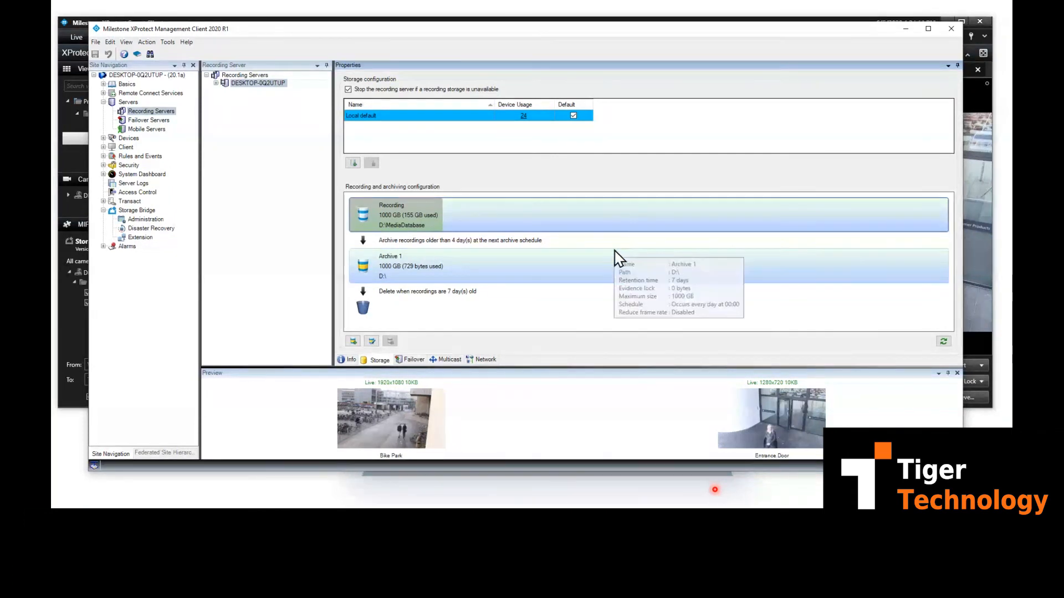
left_click(591, 275)
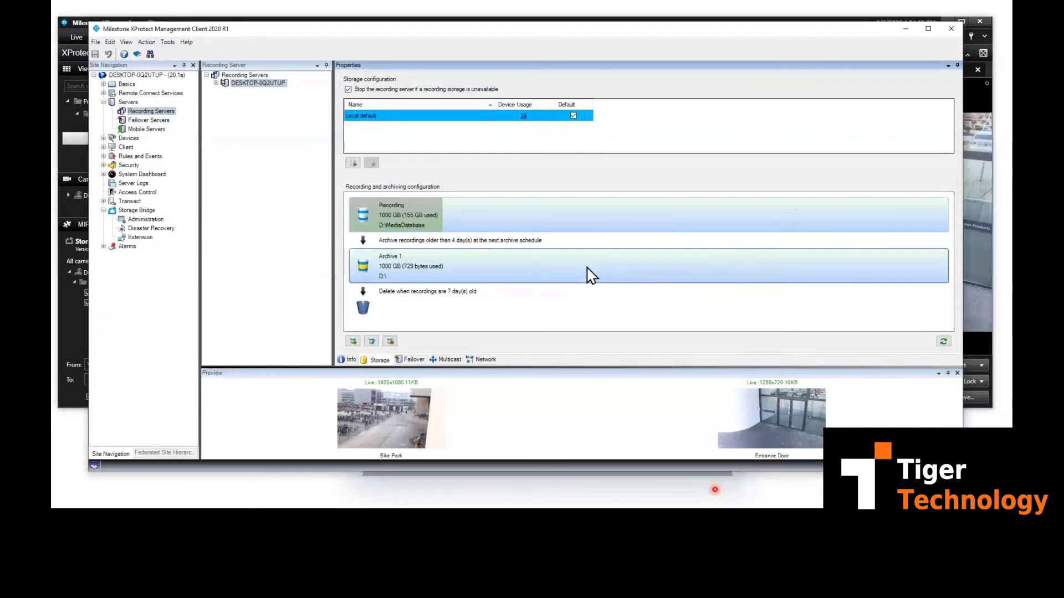
left_click(611, 224)
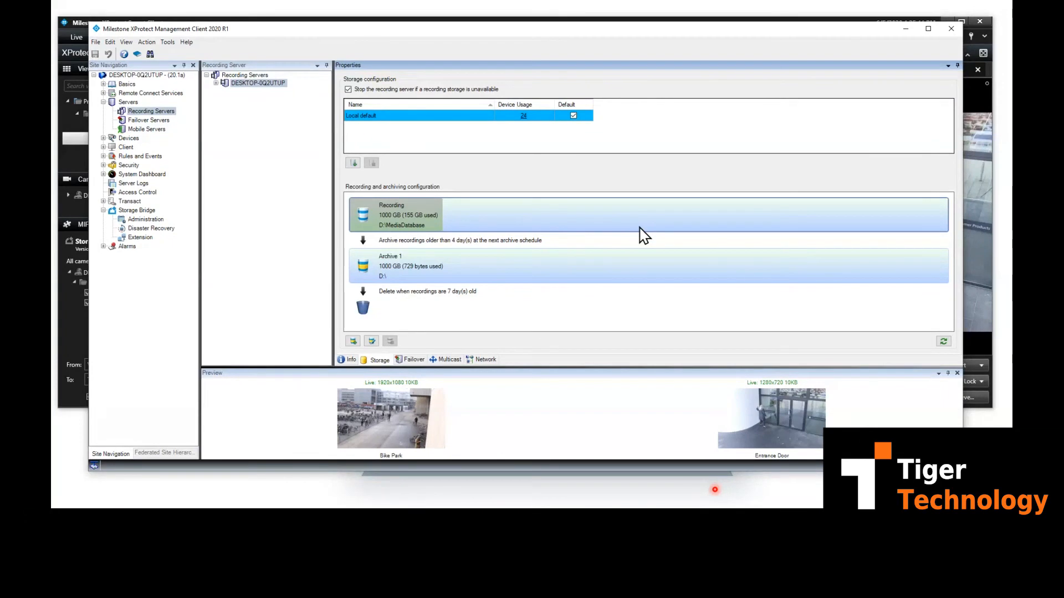
mouse_move(614, 260)
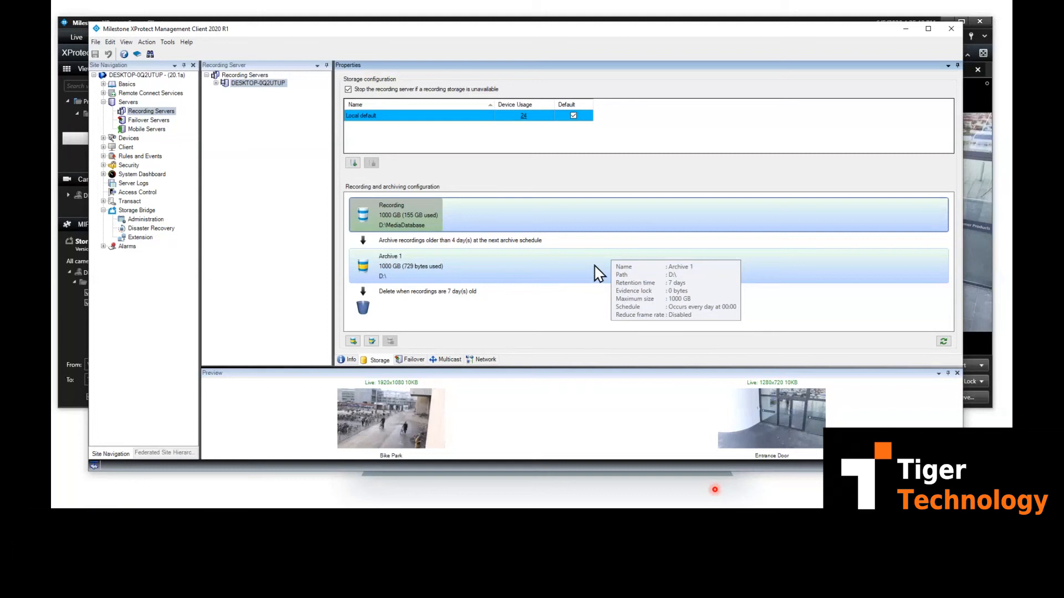
left_click(560, 272)
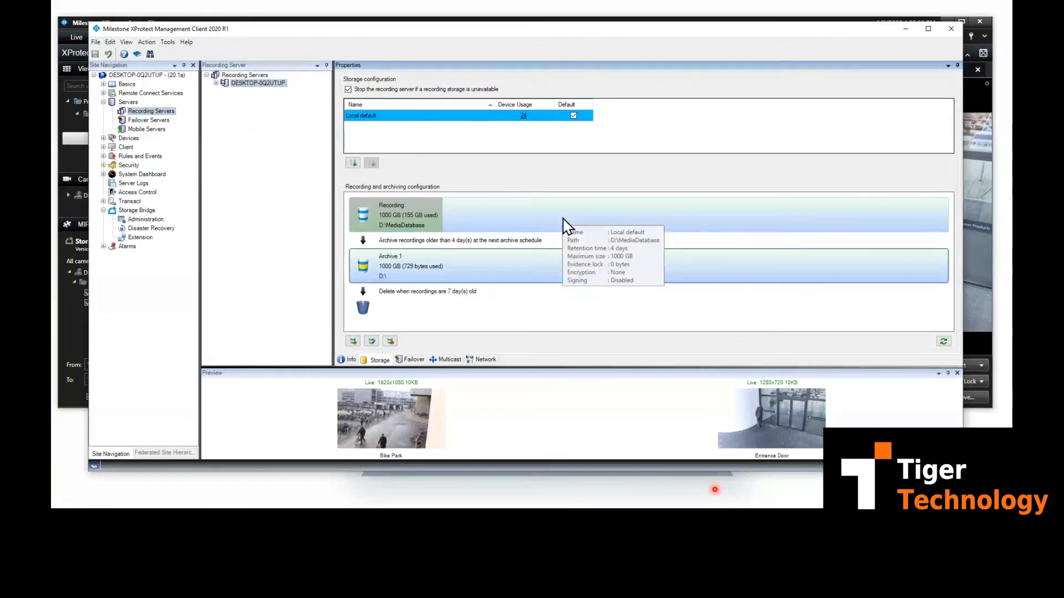
left_click(563, 224)
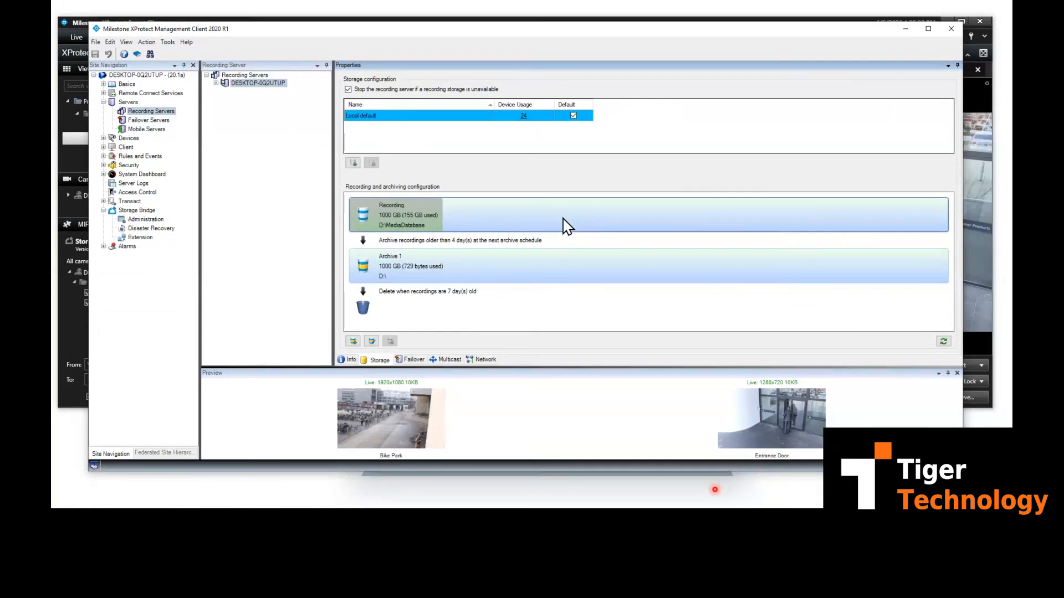
left_click(548, 270)
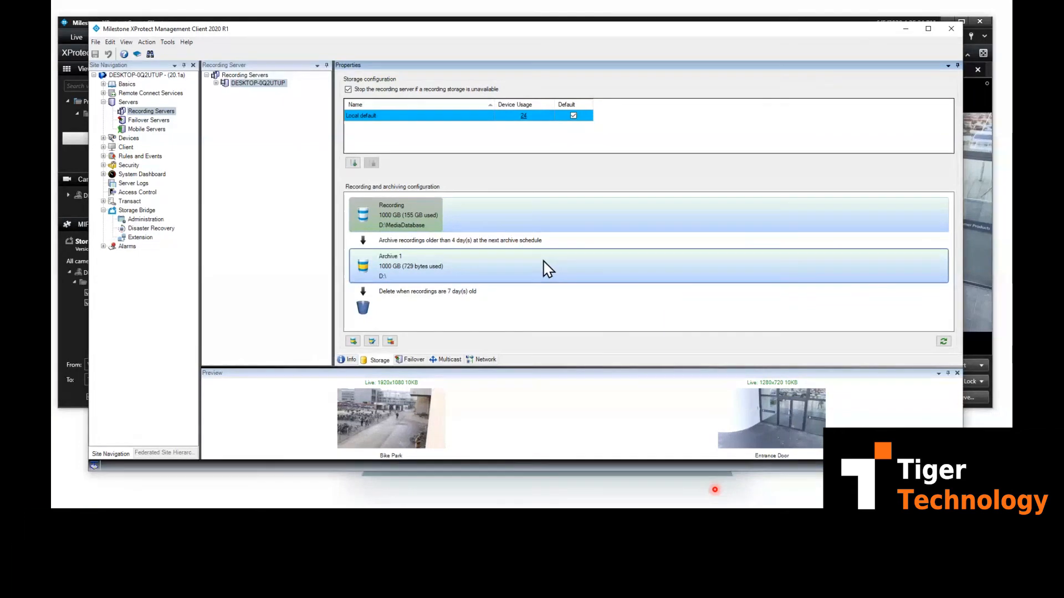
left_click(556, 229)
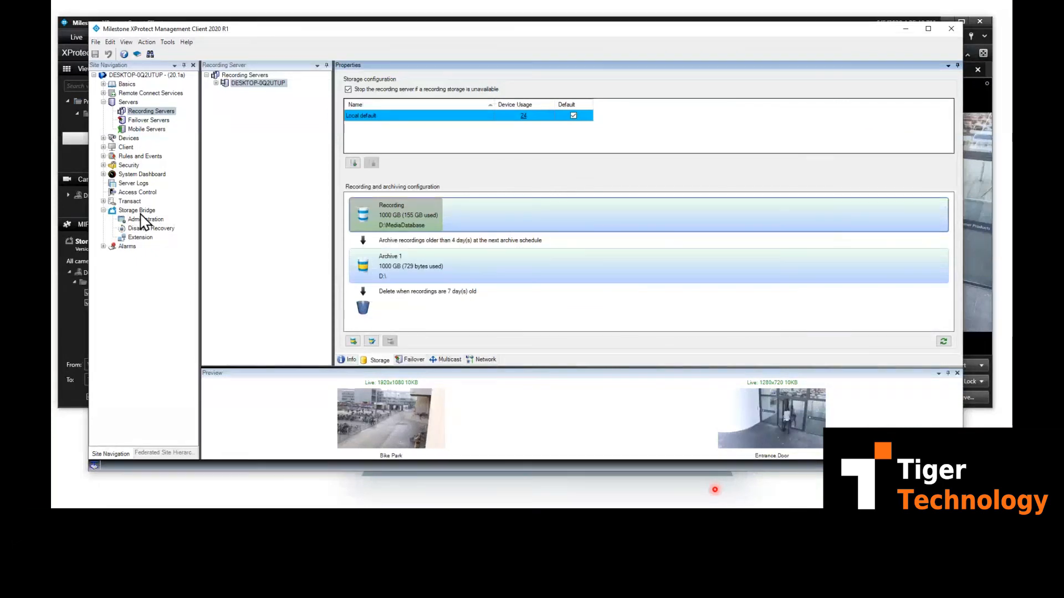
Open the Storage Bridge overview page and read its Disaster Recovery and Extension descriptions.
left_click(146, 112)
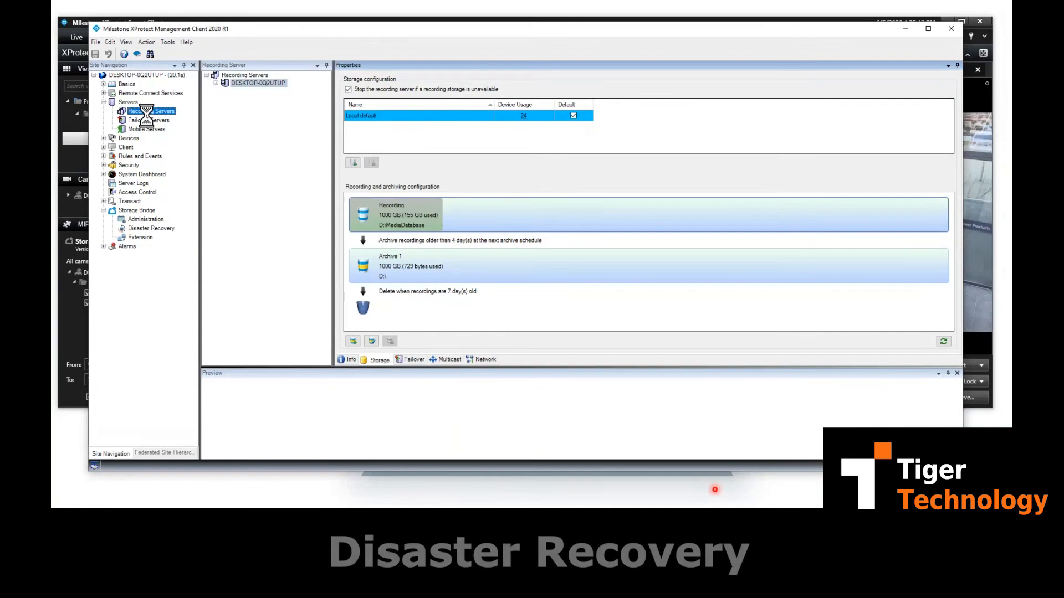
left_click(139, 210)
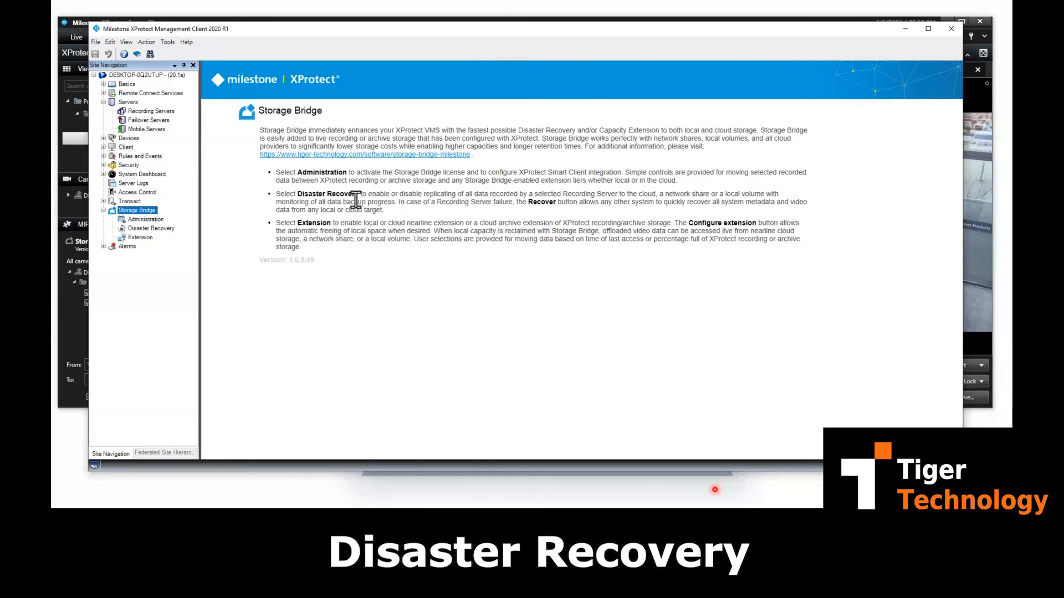
left_click_drag(359, 194, 293, 223)
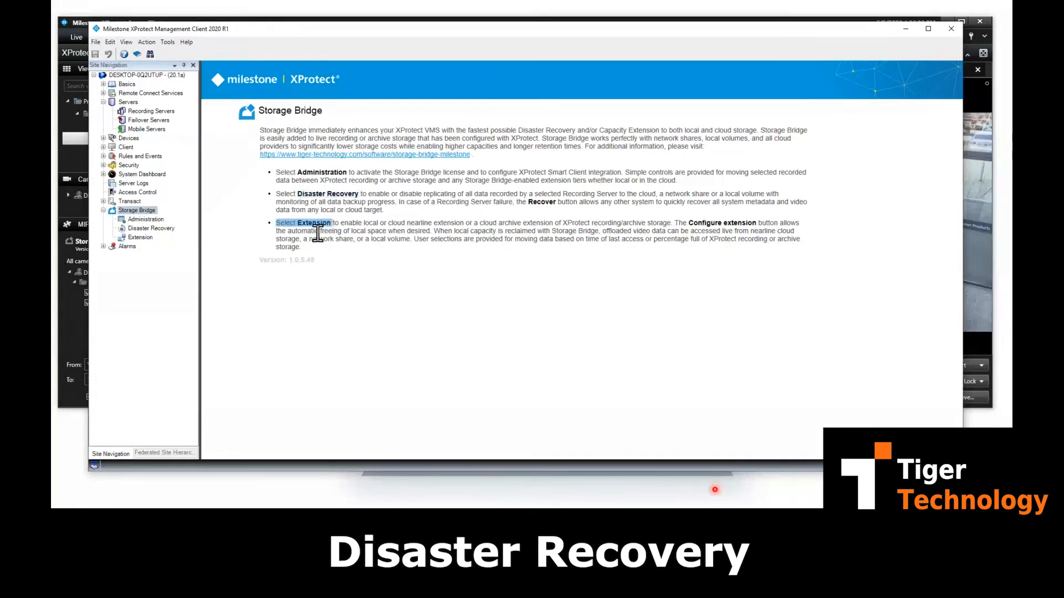
left_click(328, 235)
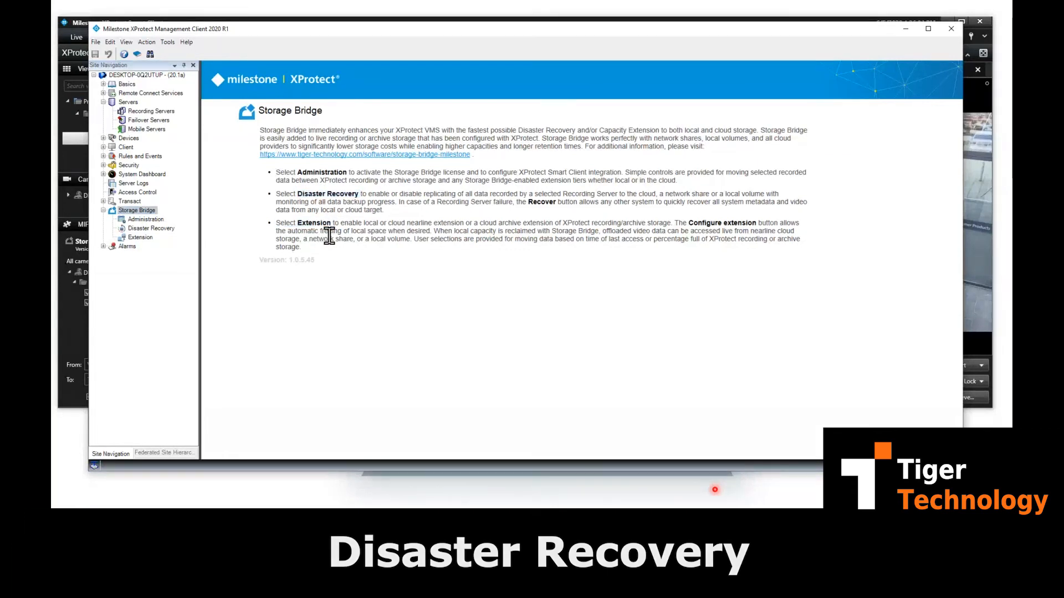
Review the Disaster Recovery configuration for the recording and archive storages against the recording server's storage settings.
left_click(149, 228)
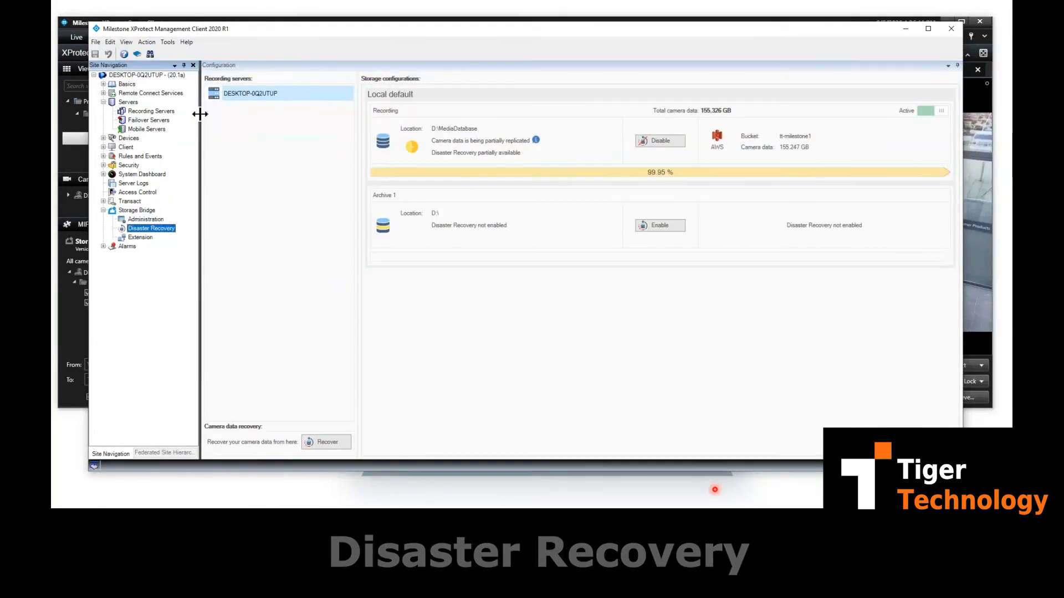
left_click(170, 112)
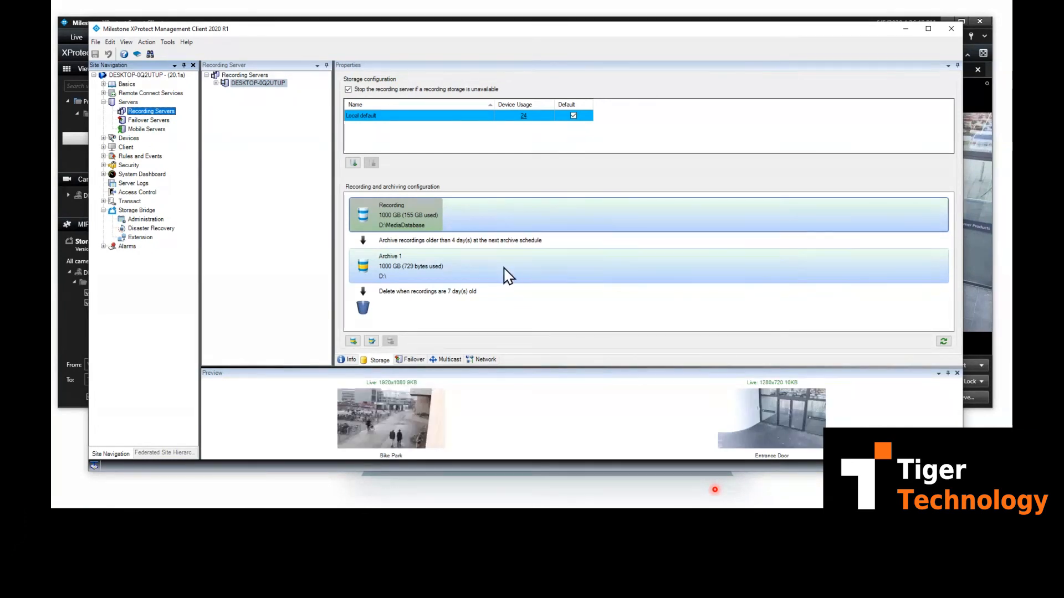
mouse_move(505, 274)
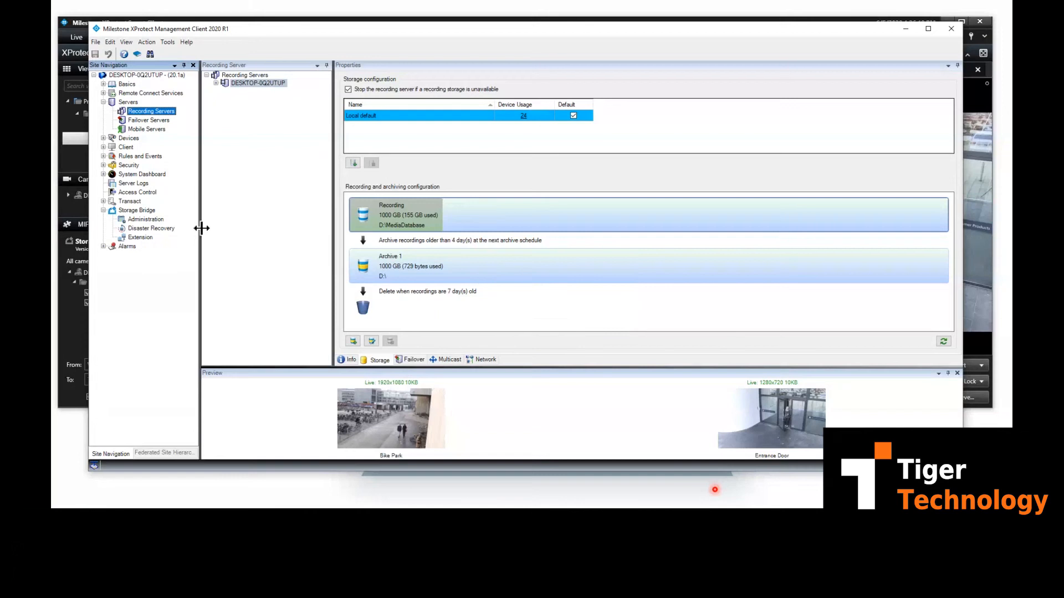
left_click(164, 228)
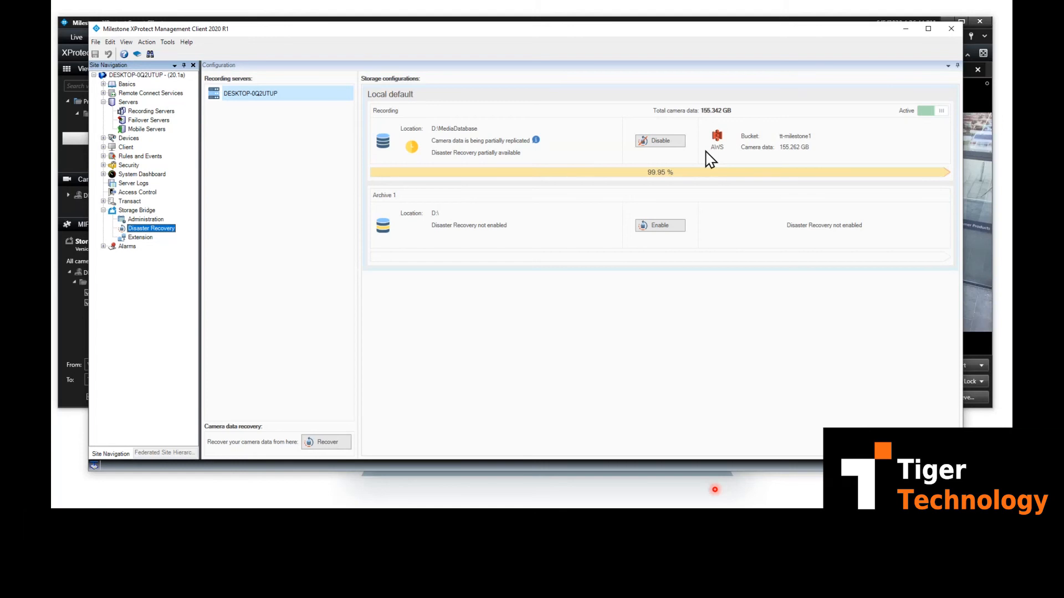
left_click(795, 165)
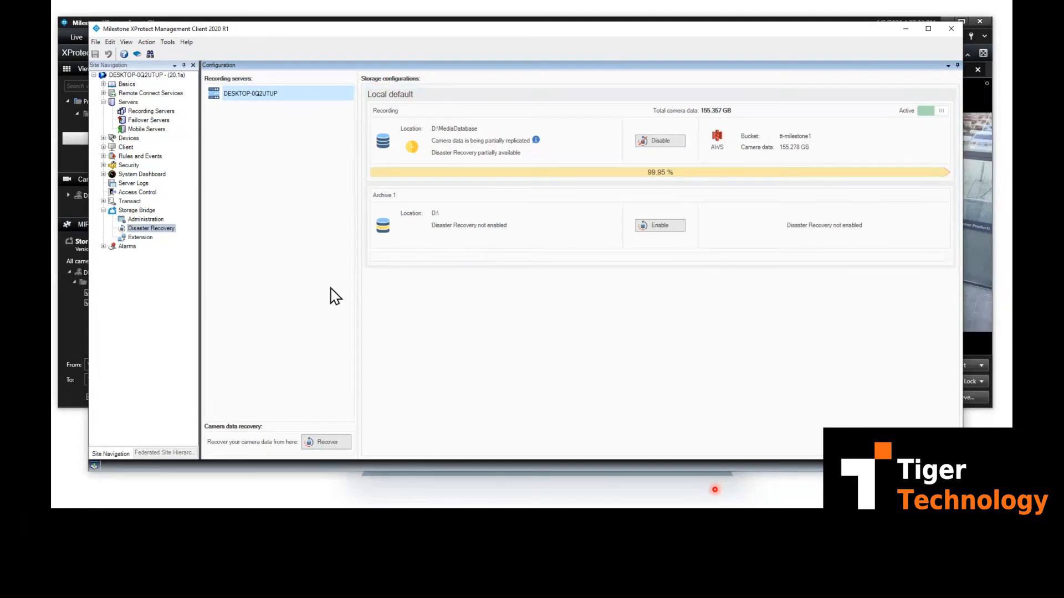
left_click(159, 120)
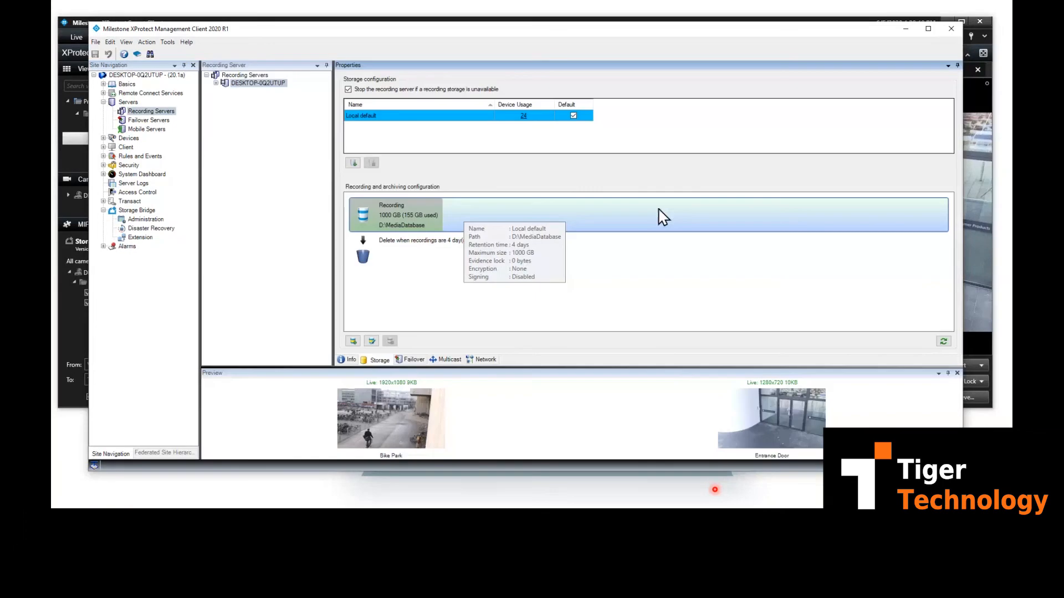
Open the Storage Bridge camera data recovery dialog and review its storage targets and the connection fields for an S3 Compatible target.
left_click(152, 229)
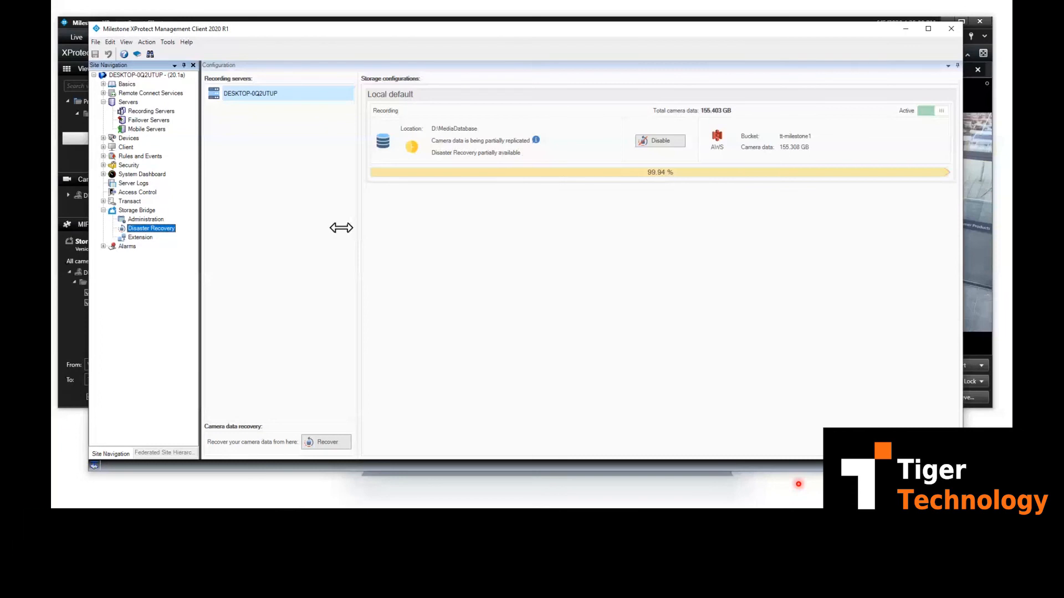
left_click(338, 445)
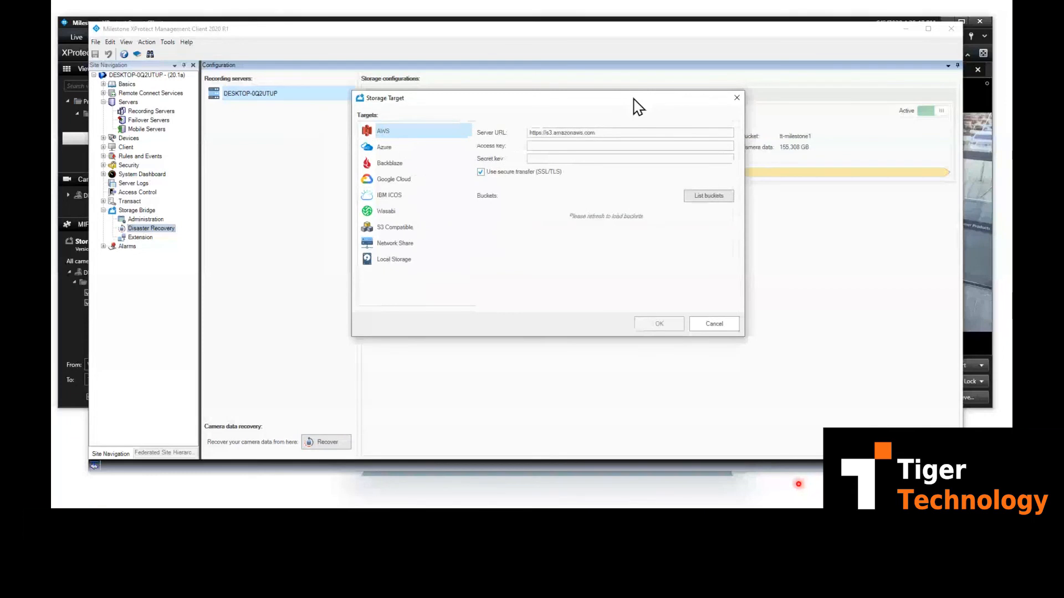
left_click_drag(451, 99, 498, 207)
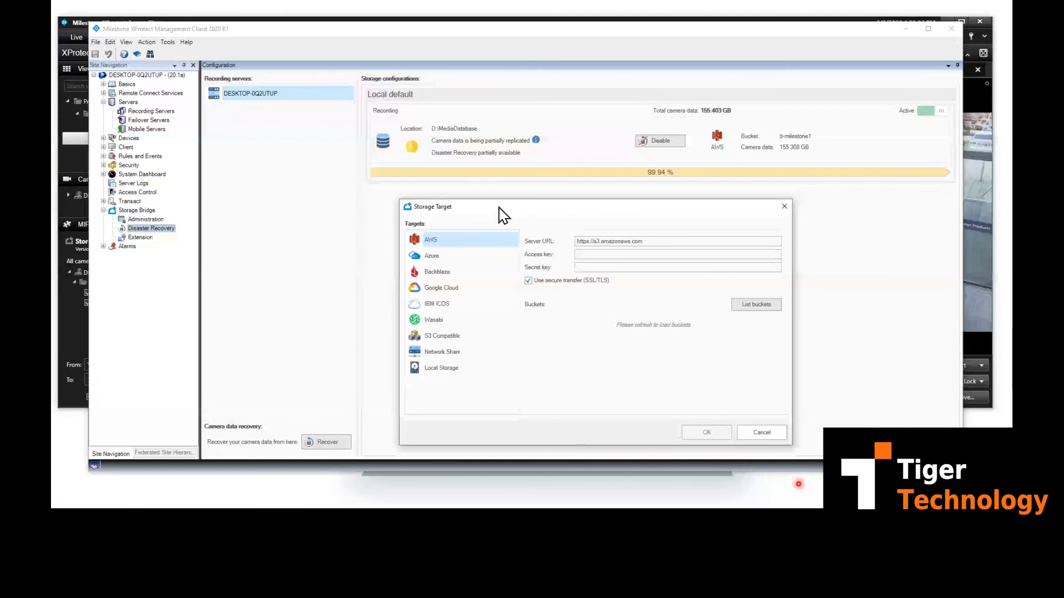
left_click_drag(498, 207, 502, 200)
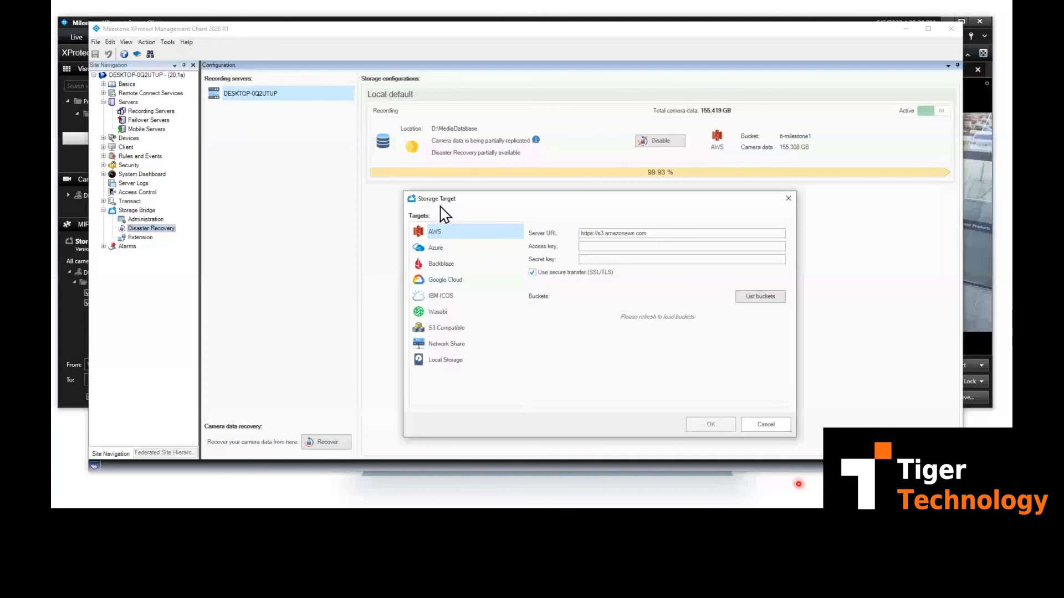
left_click(464, 329)
left_click(607, 246)
left_click(606, 258)
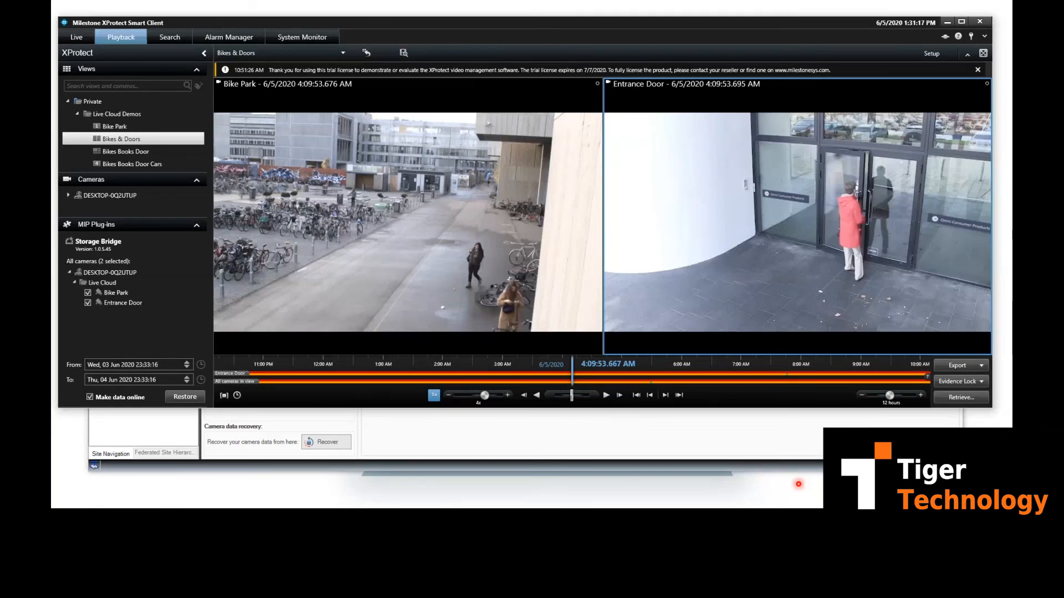
Examine the online, nearline and offline tiers of the Local default storage in the Storage Bridge Extension configuration.
key("Right")
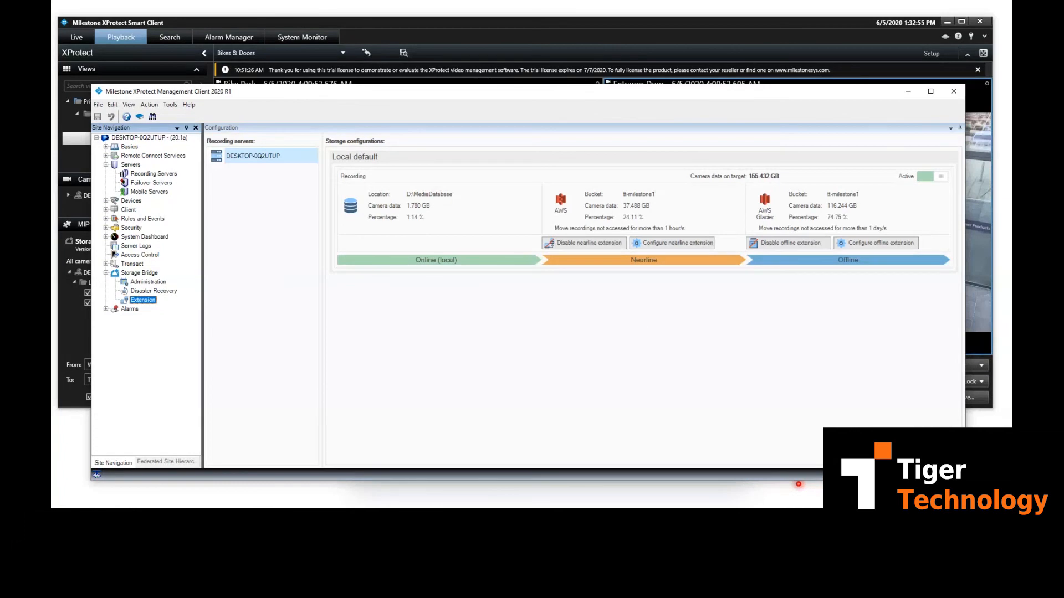
left_click_drag(735, 94, 728, 77)
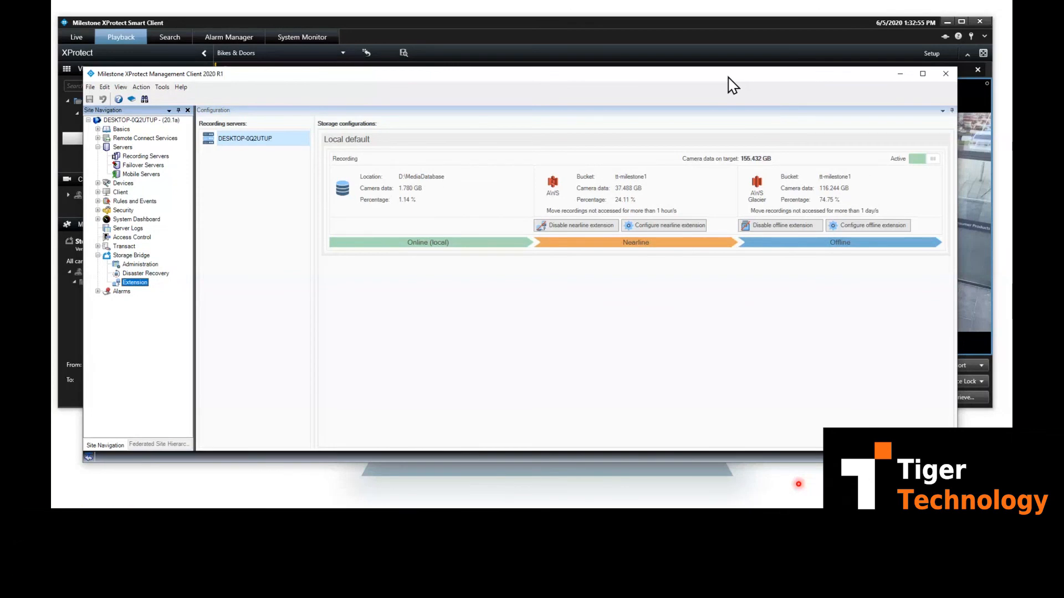
left_click_drag(733, 84, 743, 74)
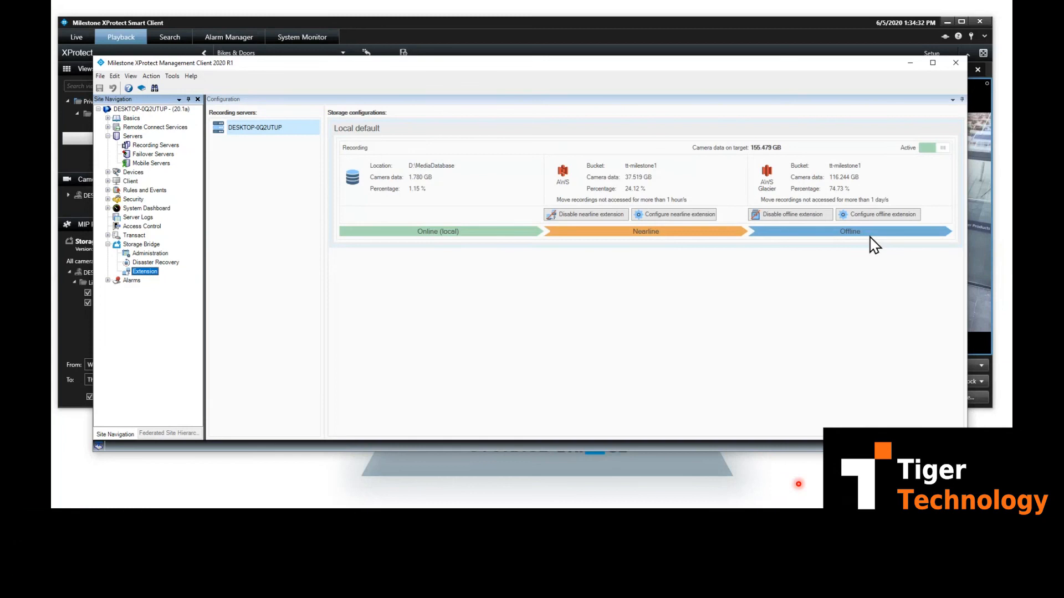
left_click_drag(821, 65, 813, 78)
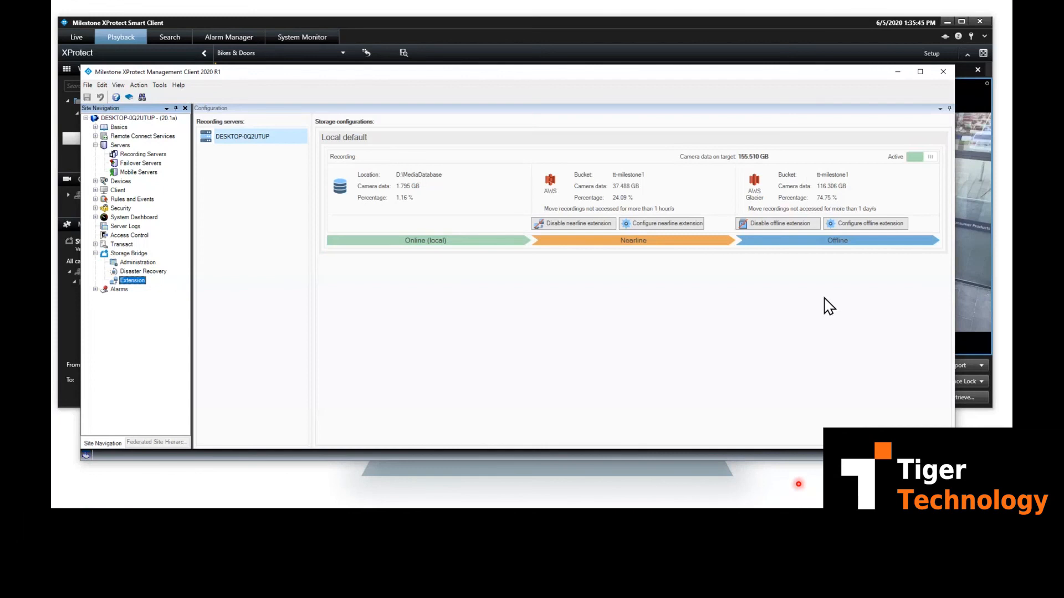
Review the Expedited and Standard AWS archive retrieval options in the offline extension configuration, and cancel without saving.
left_click(866, 227)
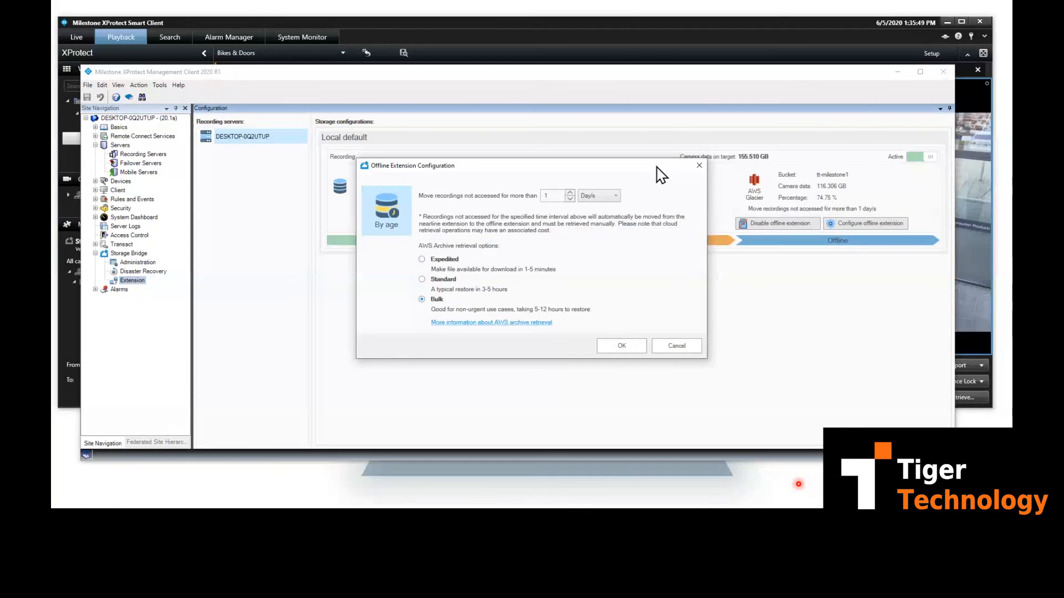
left_click_drag(657, 167, 698, 269)
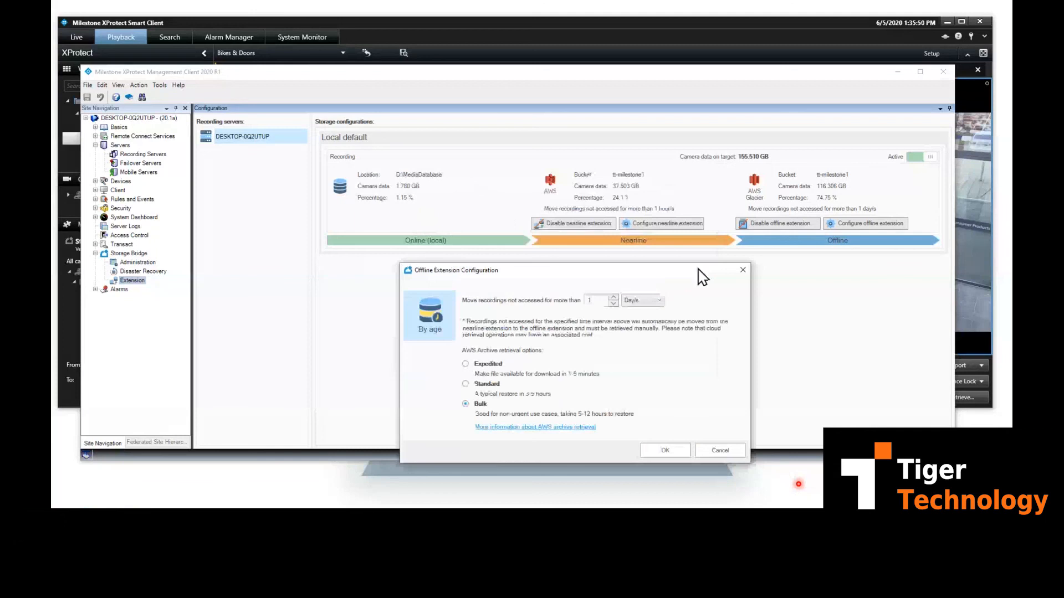
left_click_drag(698, 268, 694, 262)
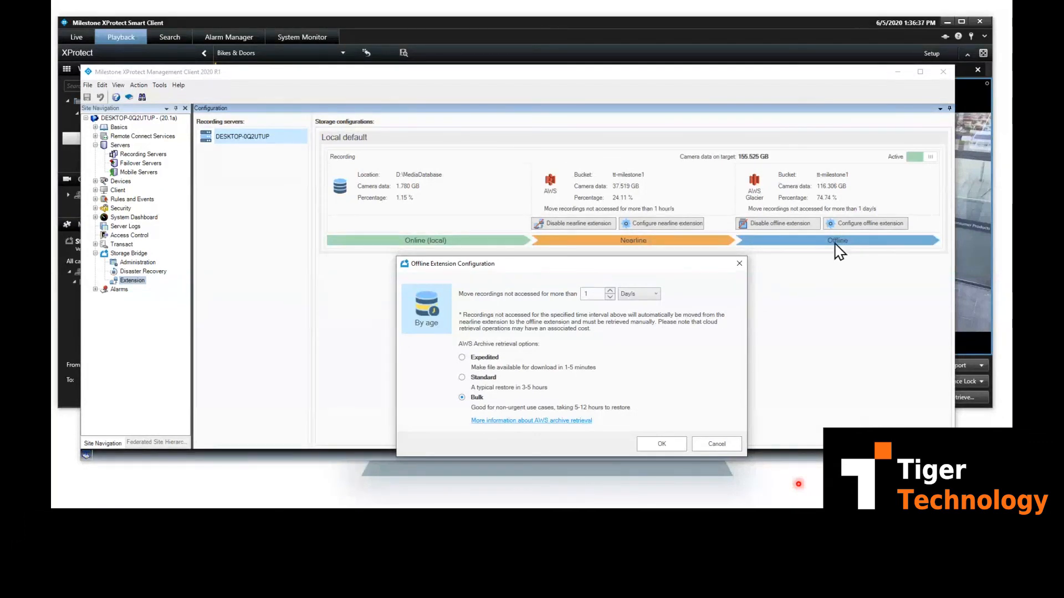
left_click(490, 359)
left_click(484, 381)
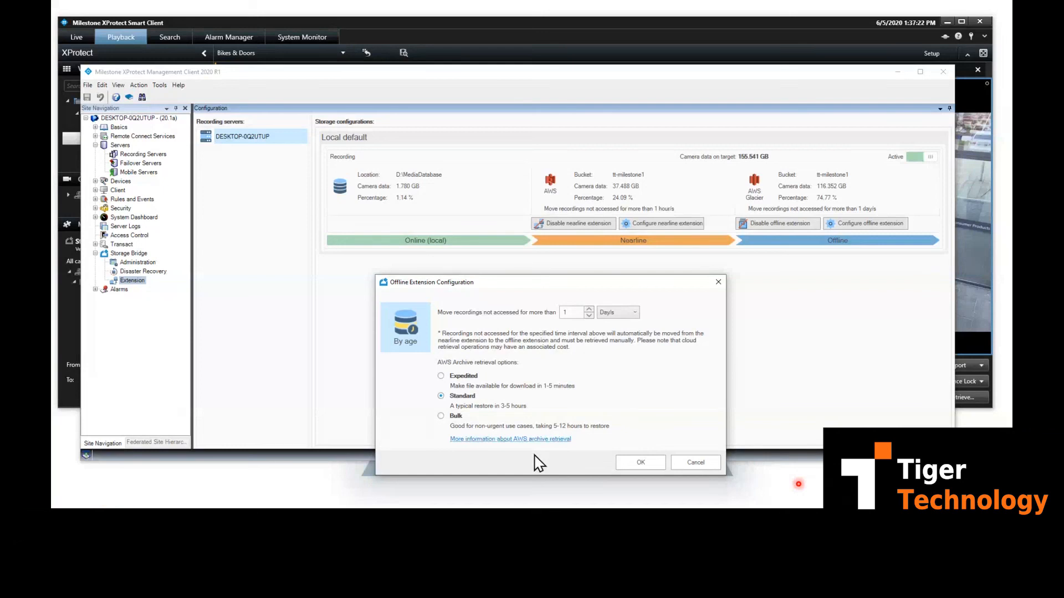
left_click(708, 465)
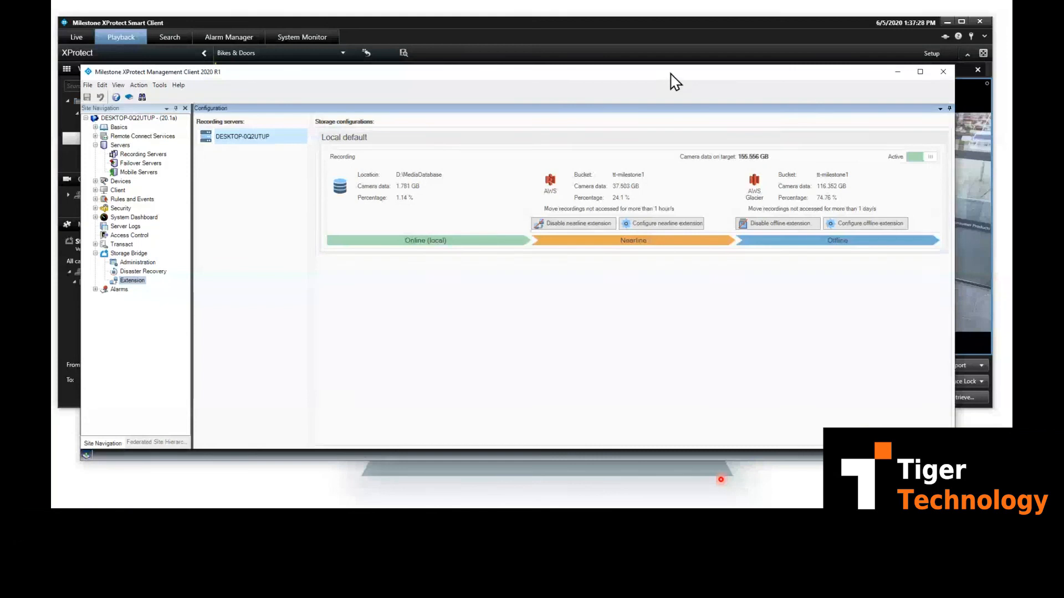
In the Smart Client, widen the playback timeline to 4 days and check nearline and offline recordings from 4 June 2020.
left_click_drag(671, 73, 663, 81)
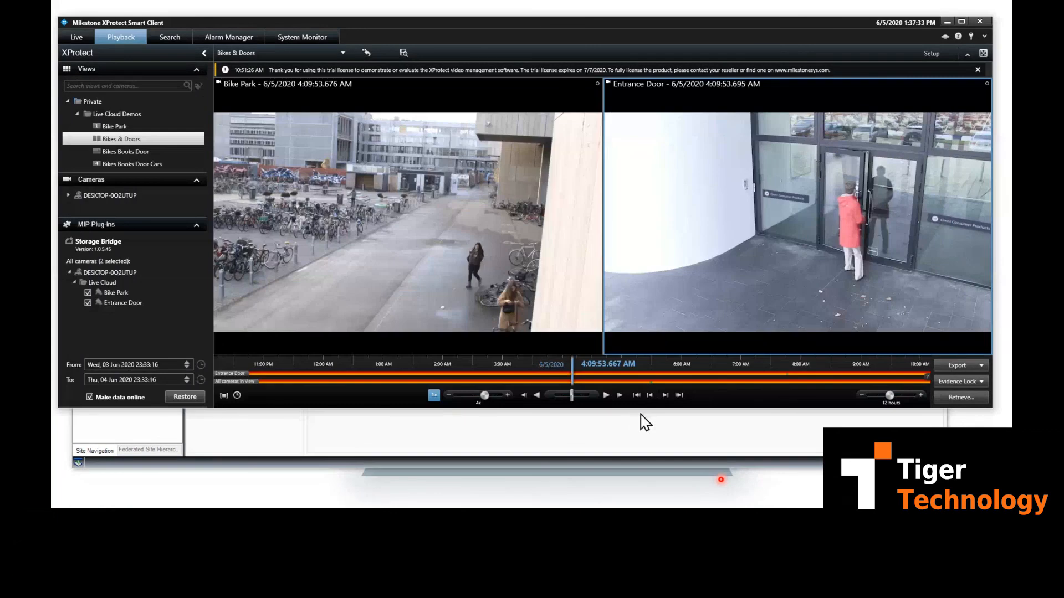
left_click(919, 394)
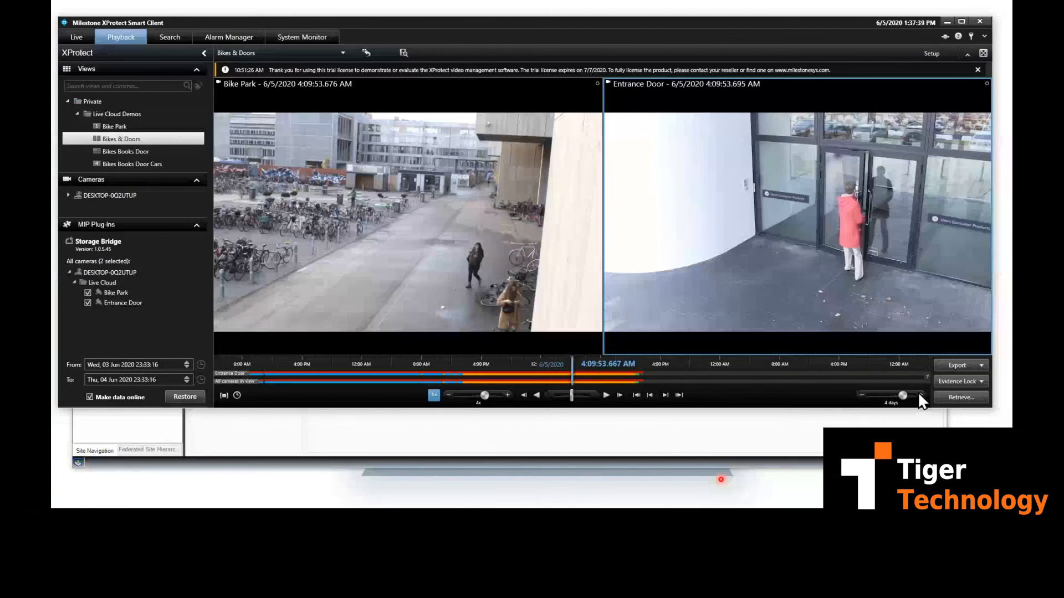
left_click(467, 380)
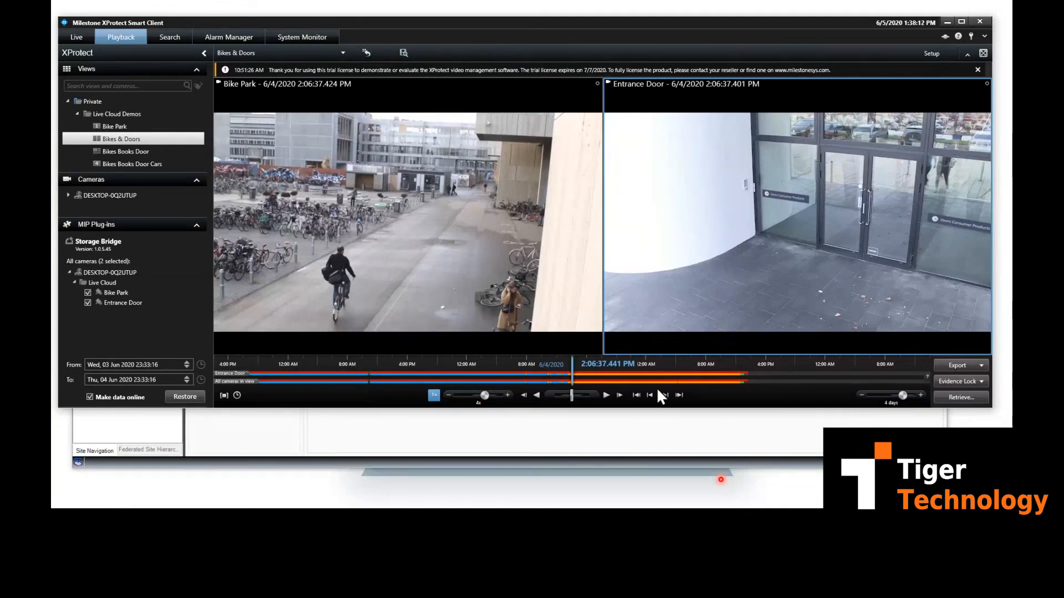
left_click(485, 376)
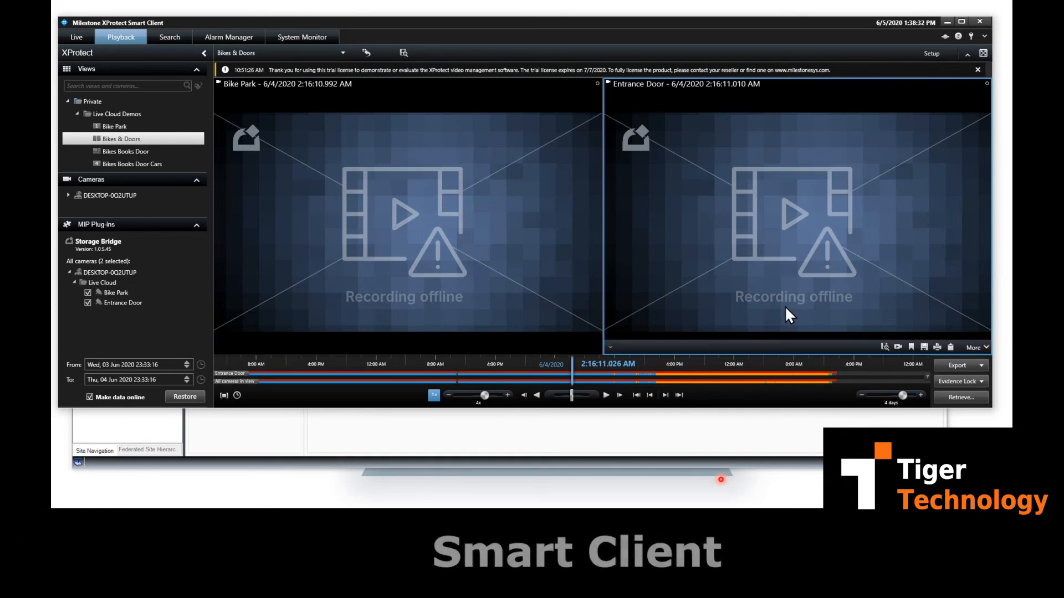
left_click(456, 237)
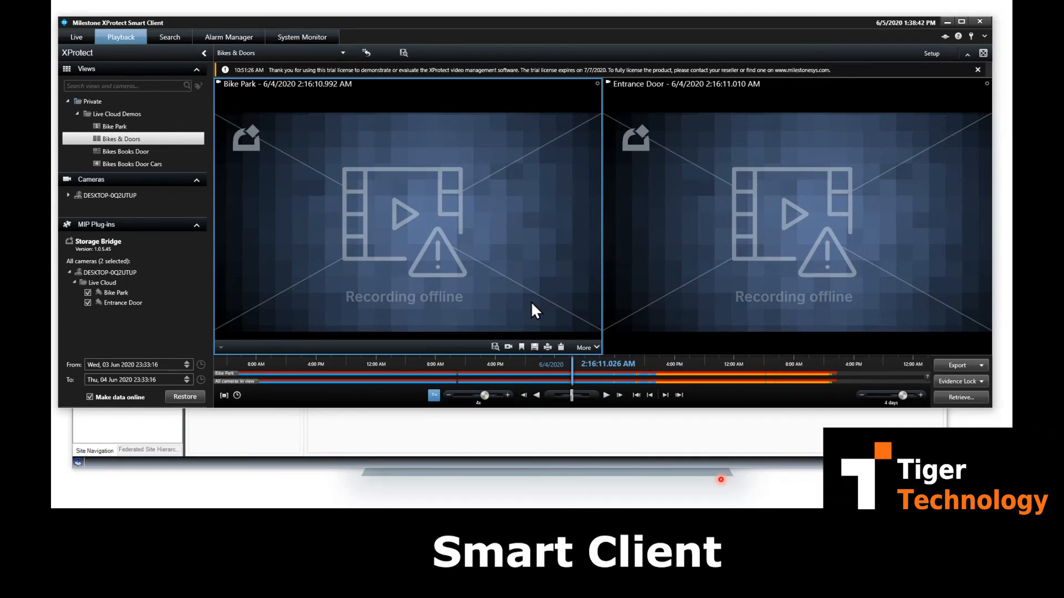
Examine the Storage Bridge restore controls among the MIP plug-ins, including the calendar for the start date.
left_click(194, 225)
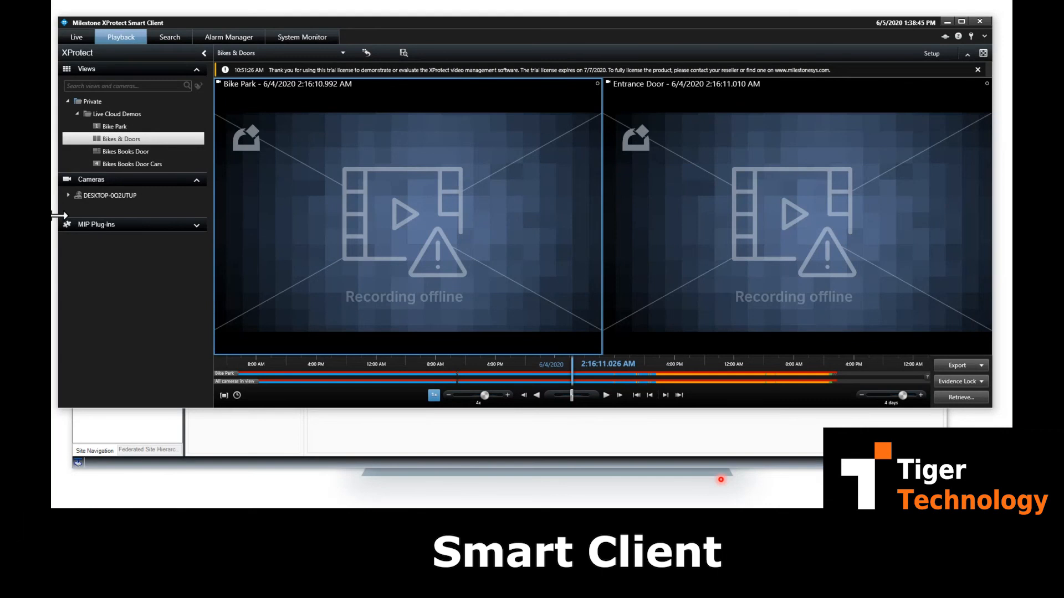
left_click(196, 225)
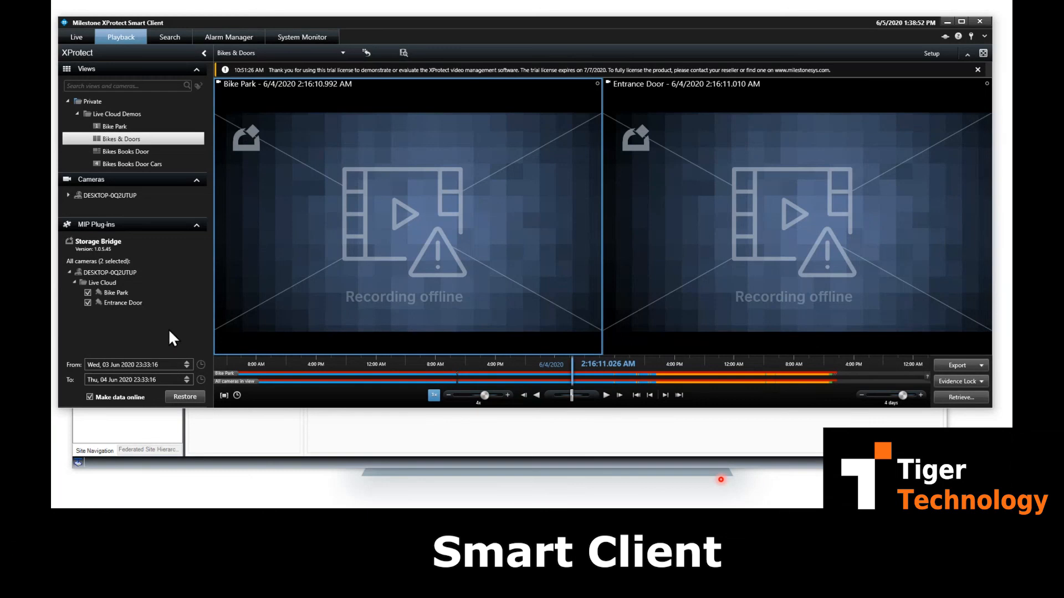
left_click(201, 364)
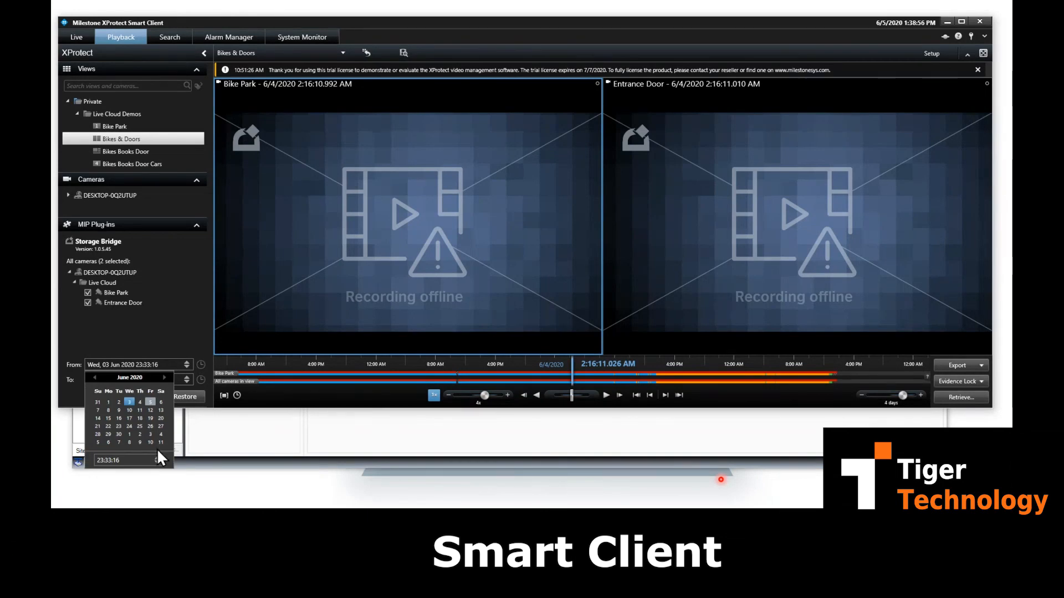
left_click(169, 331)
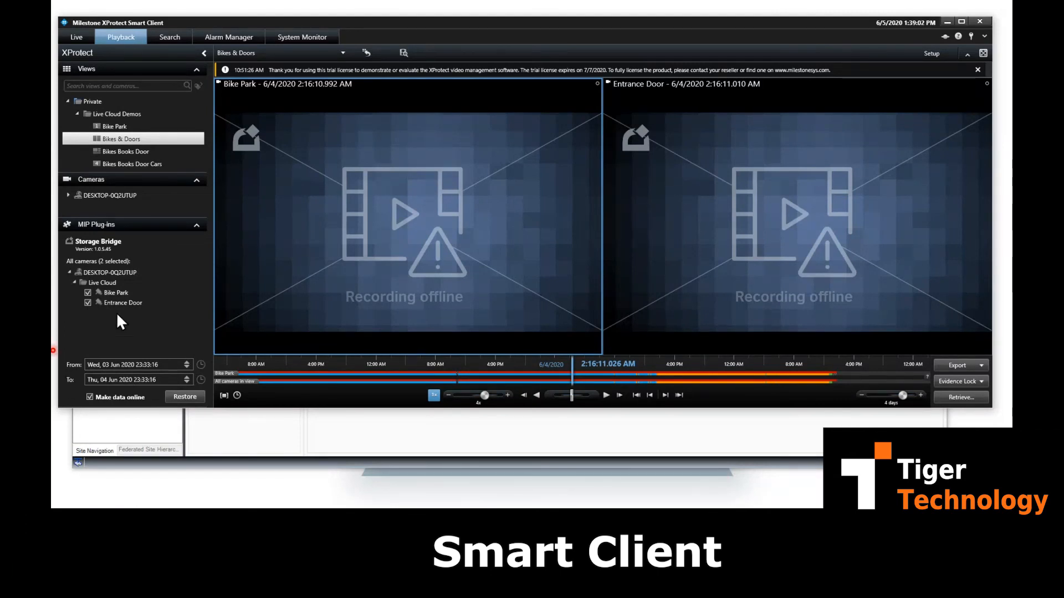
Set the restore selection to the Bike Park camera only, from 04 Jun 2020 02:16:11 to 05 Jun 2020 02:16:11.
left_click(87, 302)
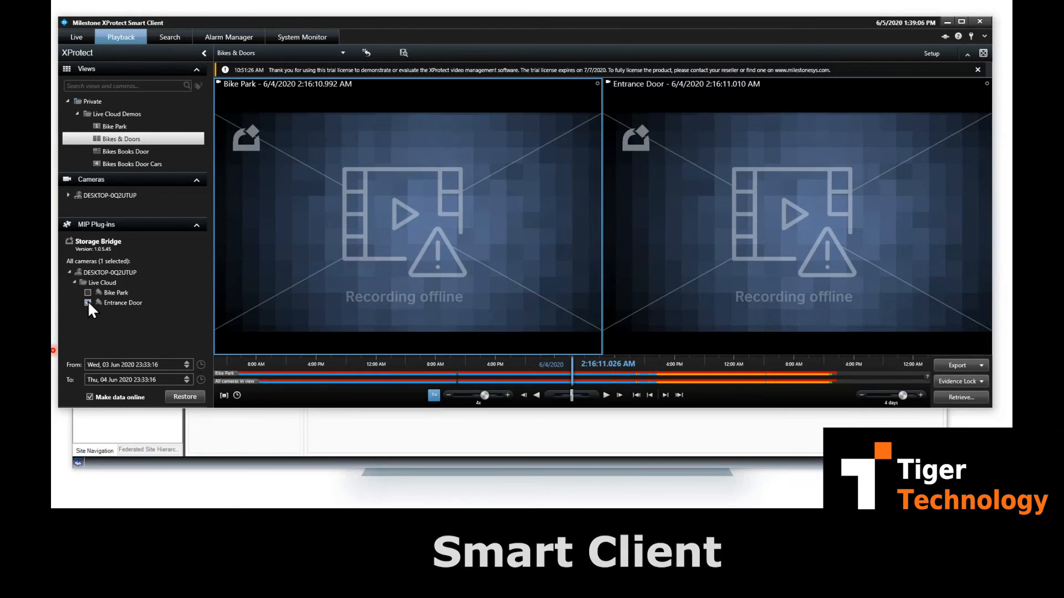
left_click(88, 303)
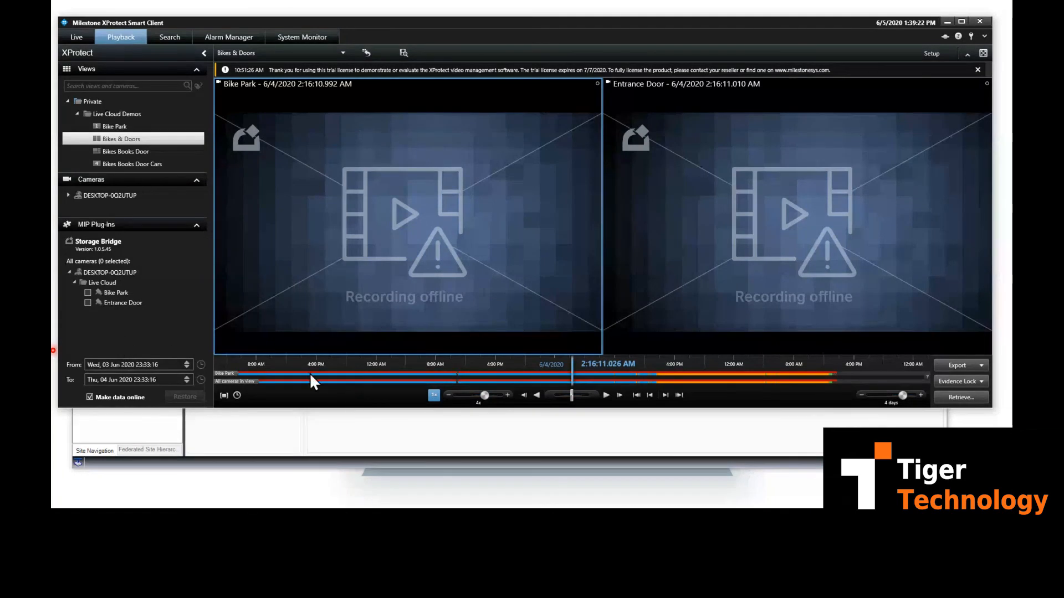
left_click(224, 395)
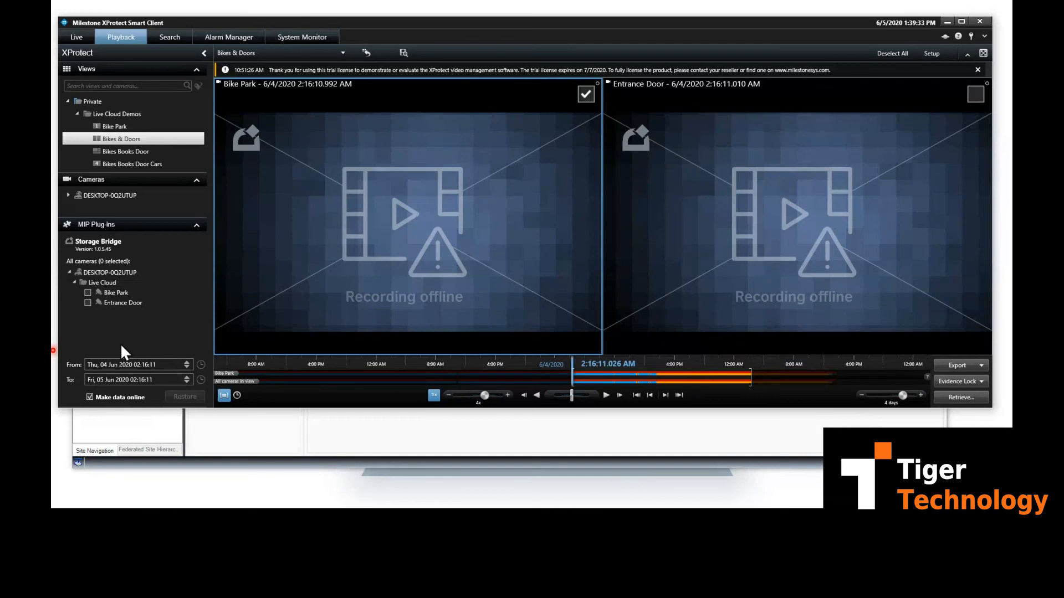
left_click(87, 293)
Start restoring the selected Bike Park recordings, decline the confirmation, and leave the timeline's time selection mode.
left_click(184, 397)
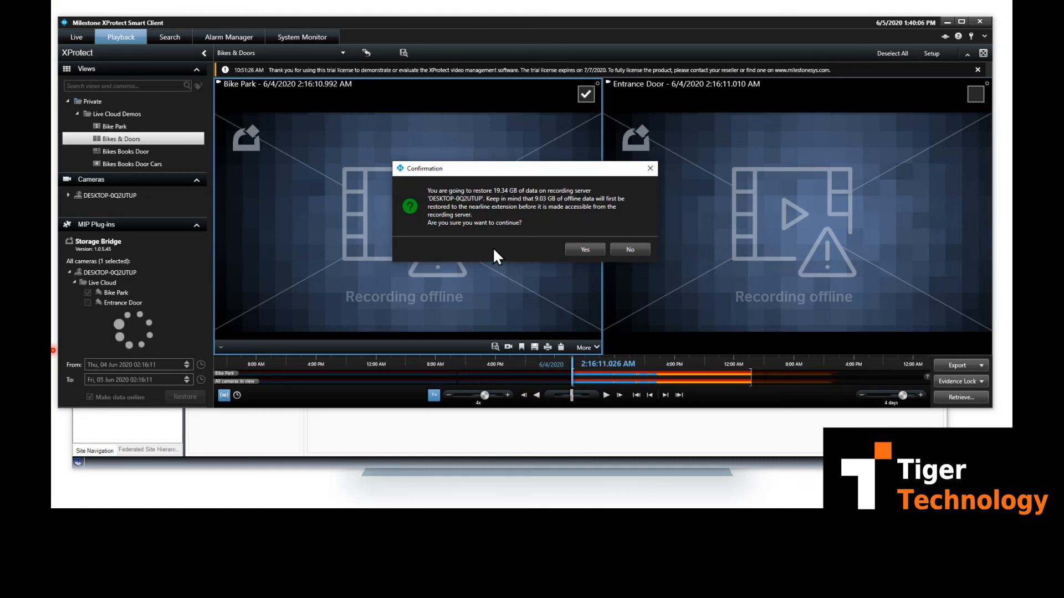
left_click(631, 251)
left_click(223, 395)
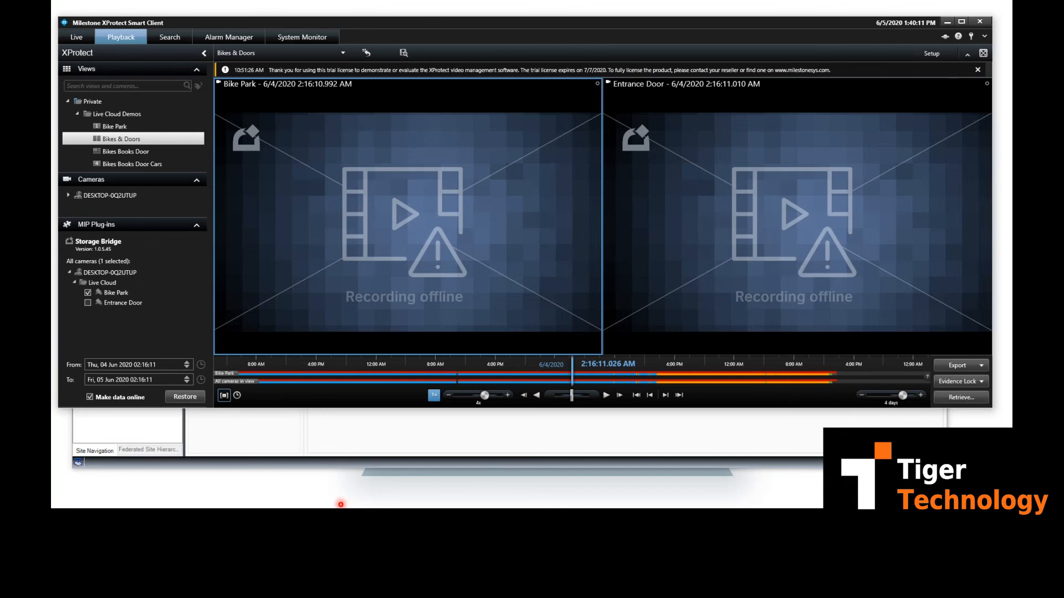
left_click(192, 224)
left_click(192, 224)
In the Management Client's Storage Bridge Administration, create a new job and review the operations it offers.
left_click(277, 428)
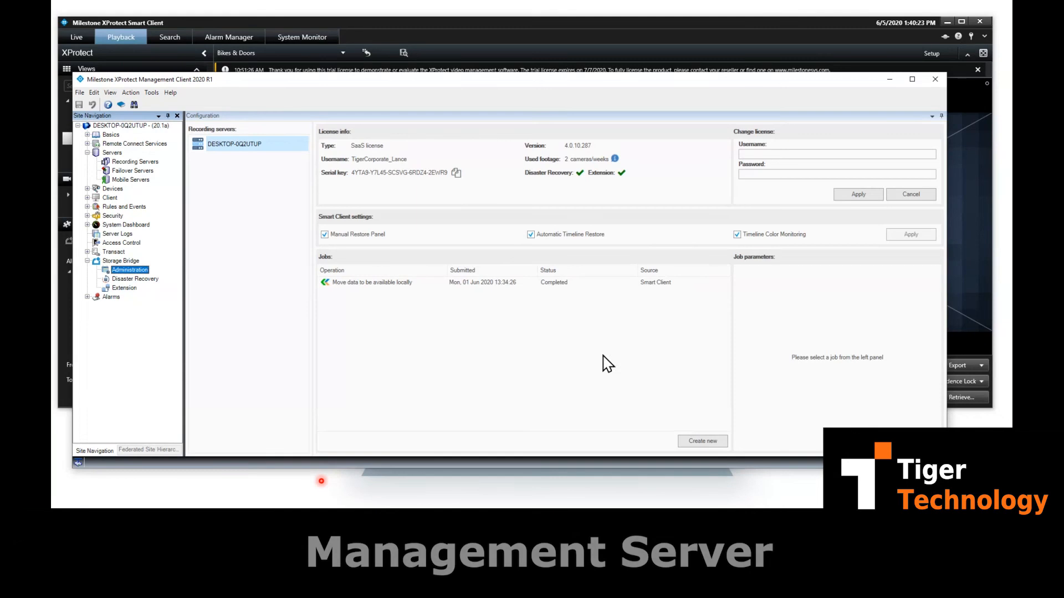
left_click(698, 442)
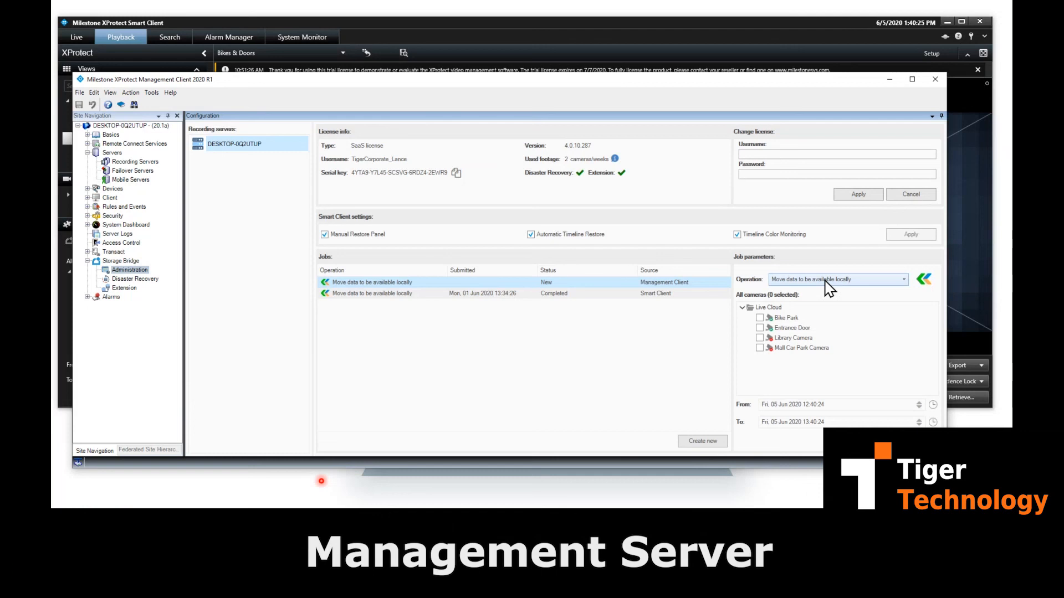
left_click(825, 281)
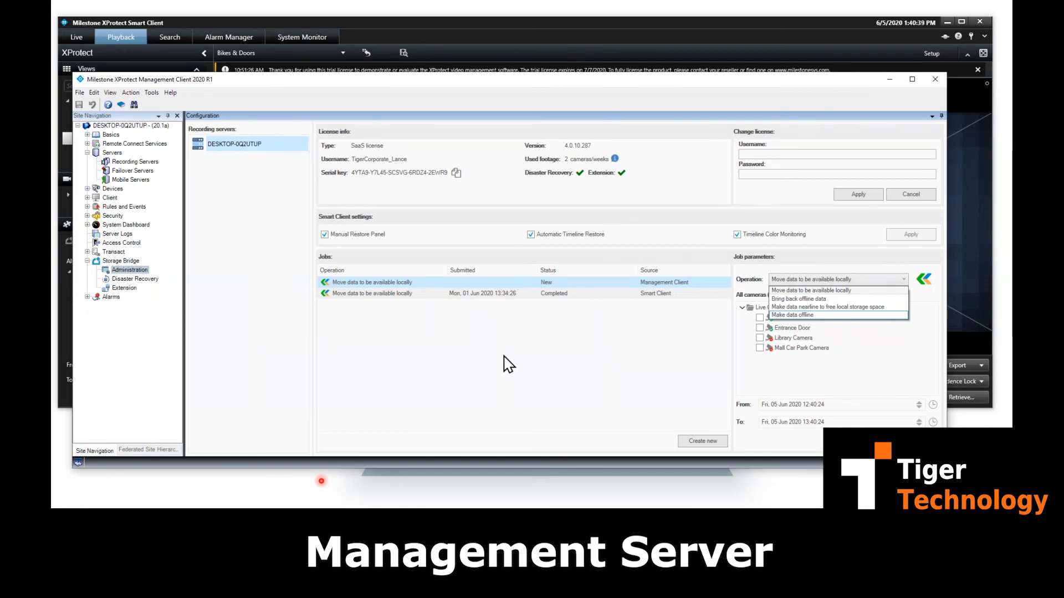
Leave the new job unsubmitted and reopen the Storage Bridge Extension configuration.
left_click(147, 288)
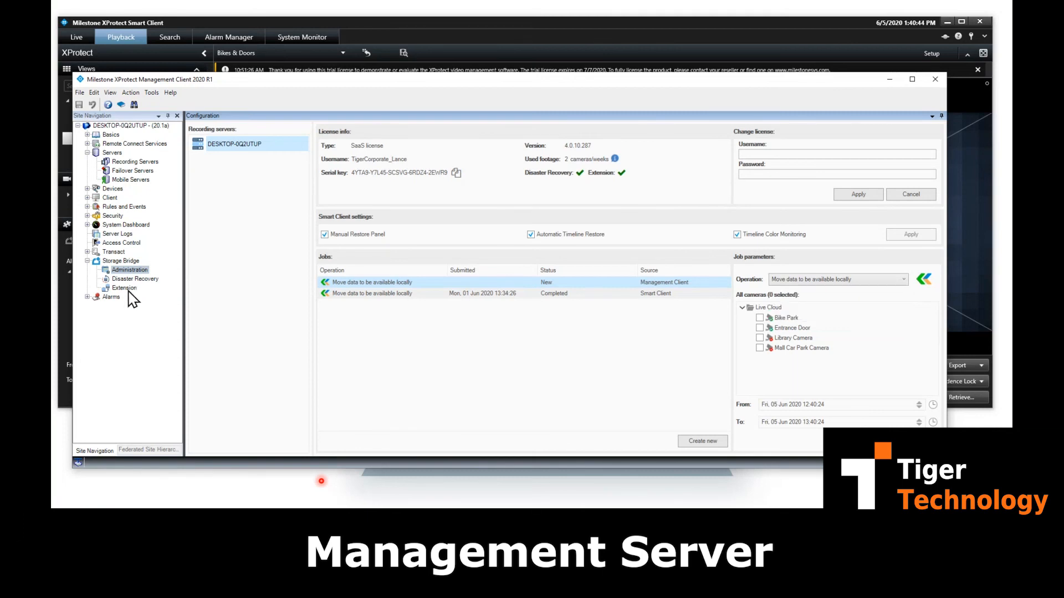
left_click(128, 289)
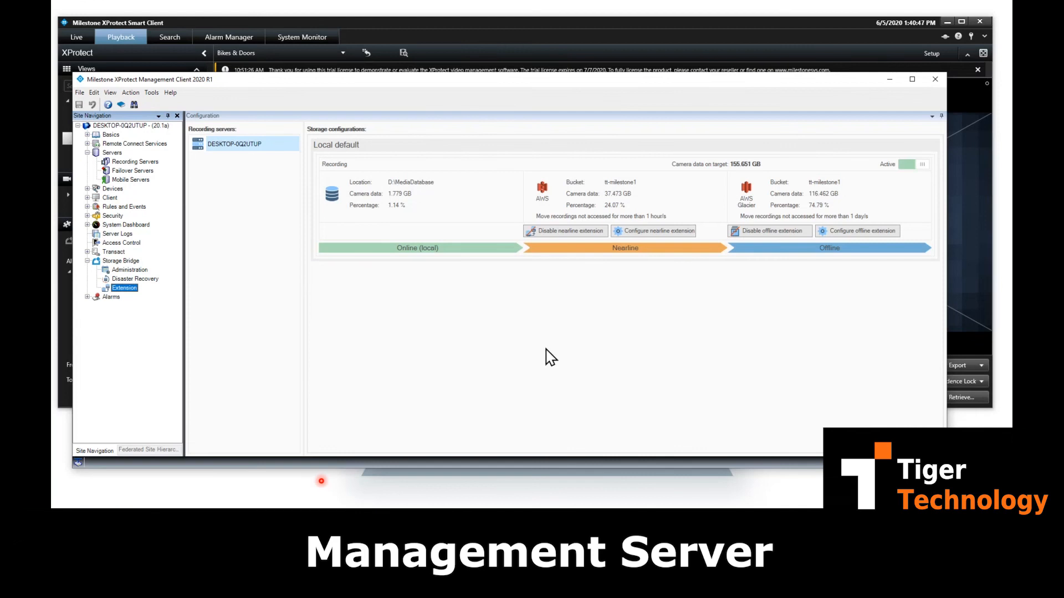